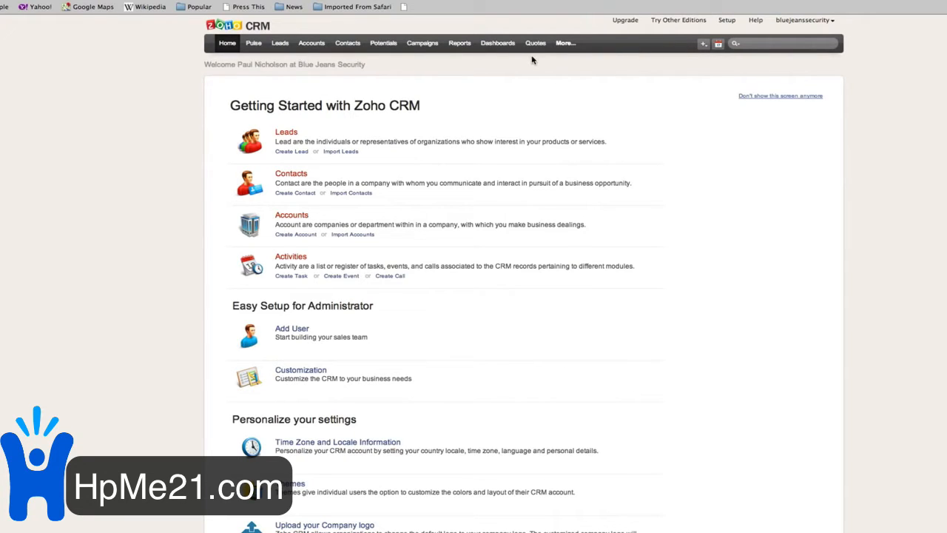
- Open a blank Create Lead form from the quick-create menu
left_click(702, 44)
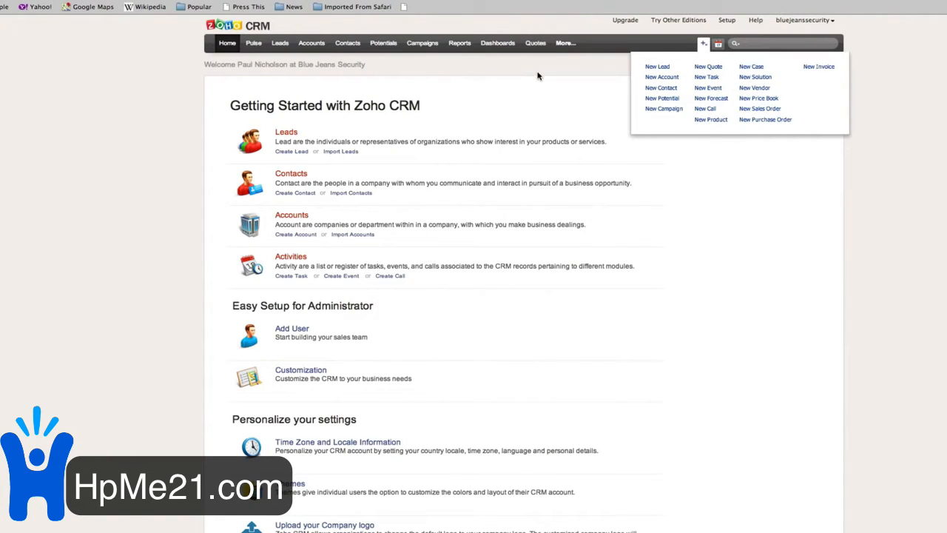
left_click(656, 66)
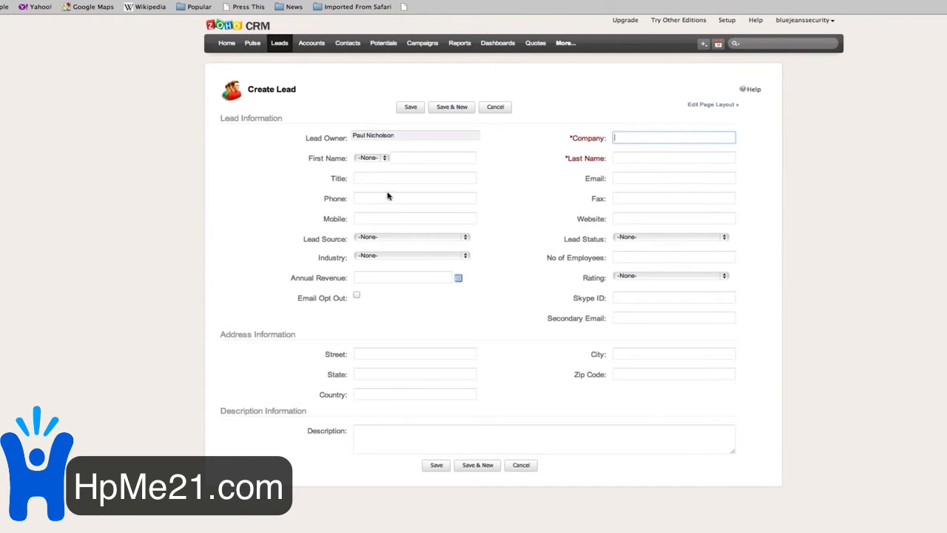
- Borrow a name from a random Wikipedia article and enter it as the lead's company
left_click(139, 7)
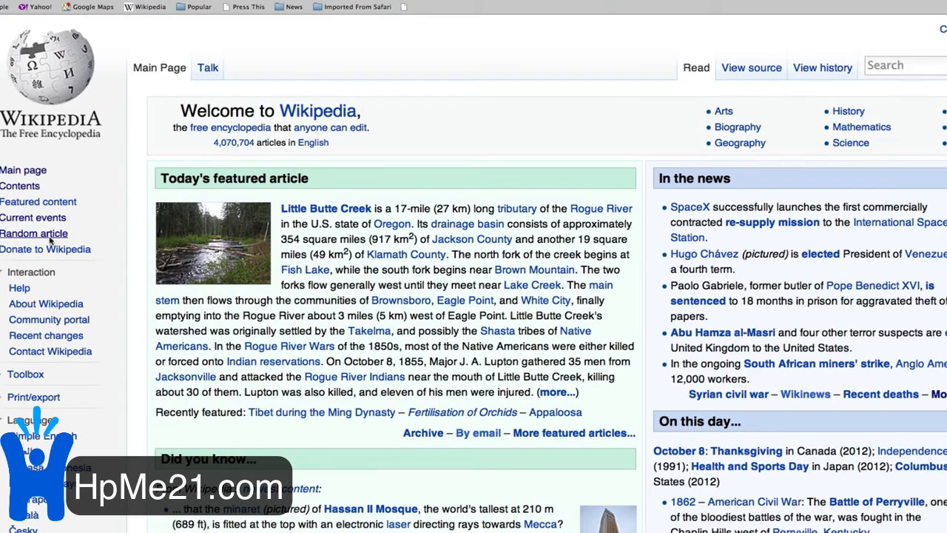
left_click(50, 234)
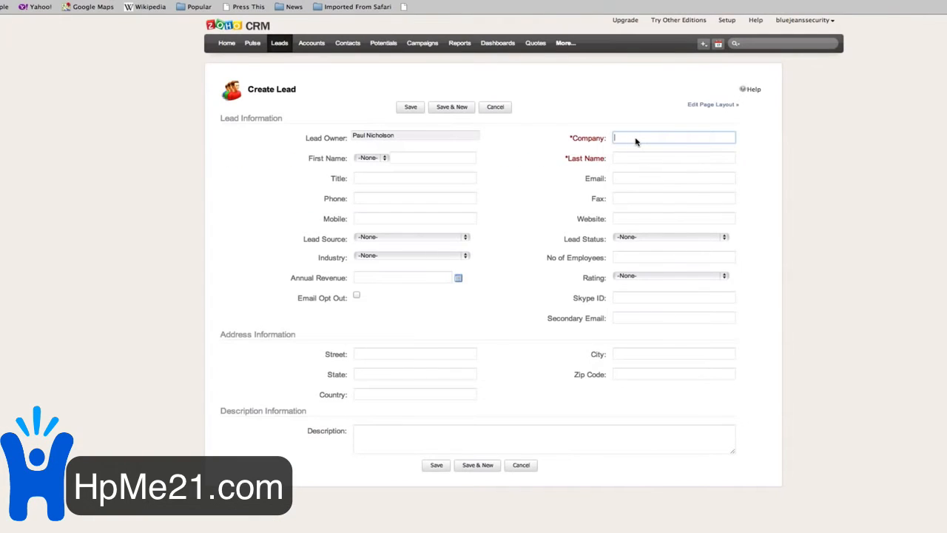
type("Omar Walcott")
key("Tab")
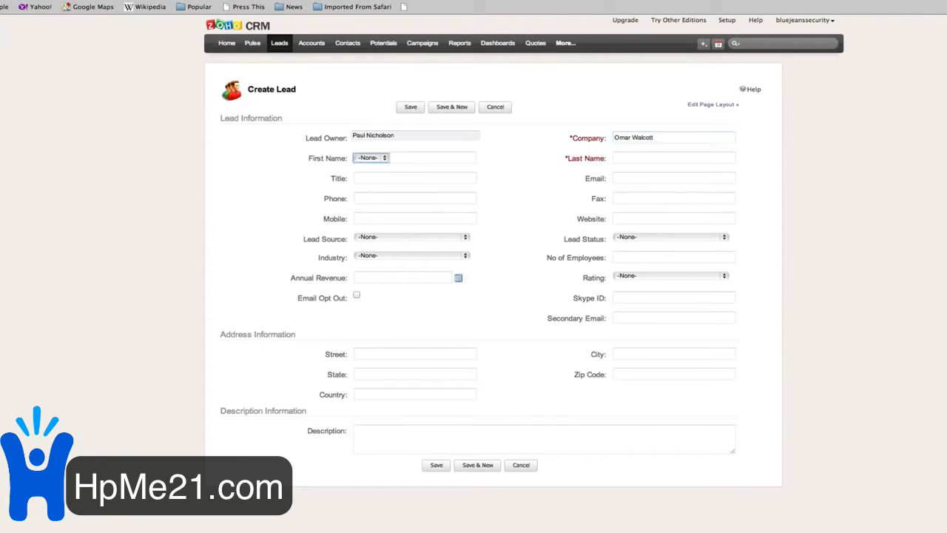
- Set the lead's salutation to Mr. and fill in the first and last name
left_click(384, 164)
left_click(386, 165)
left_click(404, 160)
type("Omar")
key("Tab")
type("Wal")
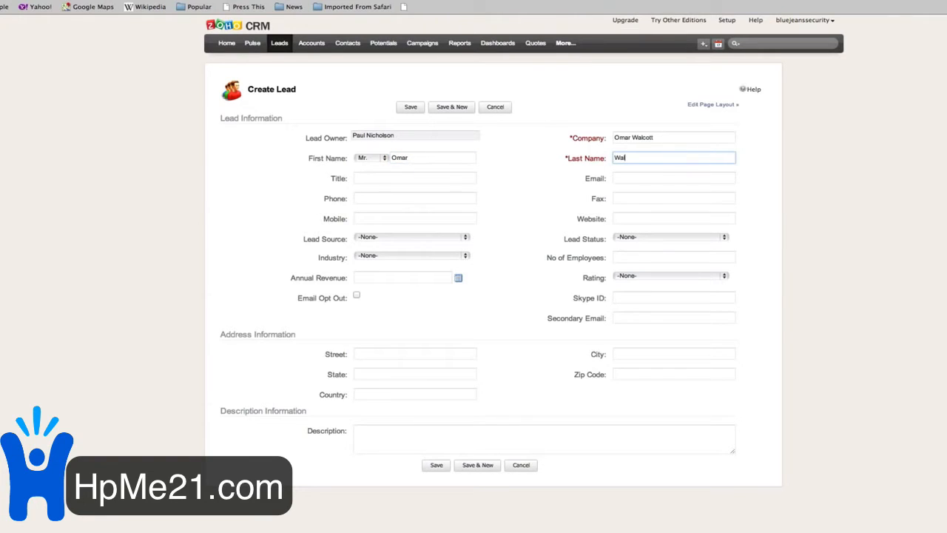
key("Tab")
key("Tab")
key("Tab")
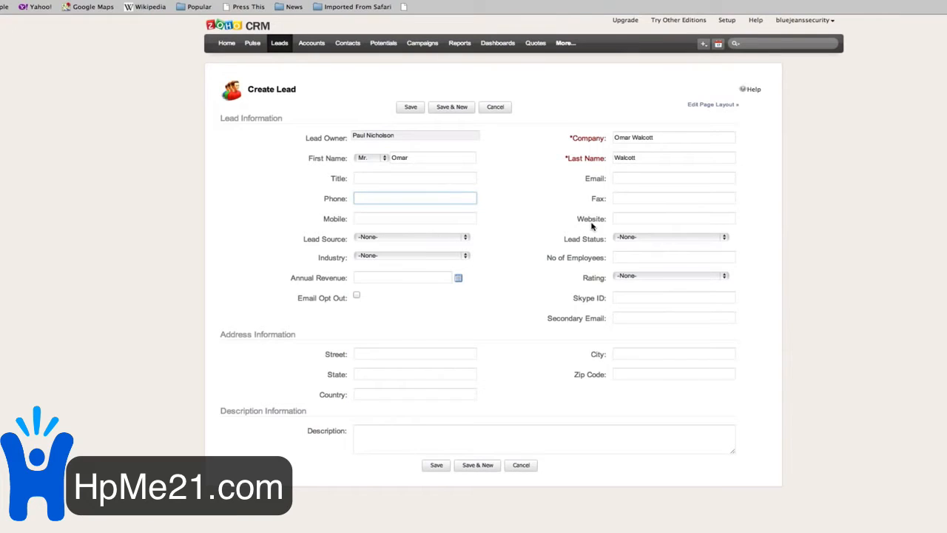
- Enter the lead's e-mail address and a description saying he is considering a Burglar Alarm
left_click(631, 183)
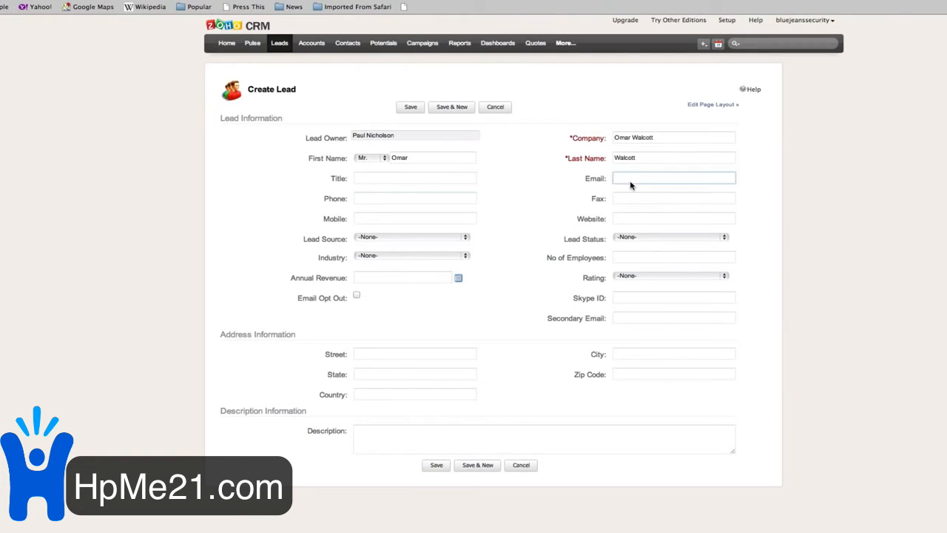
key("Tab")
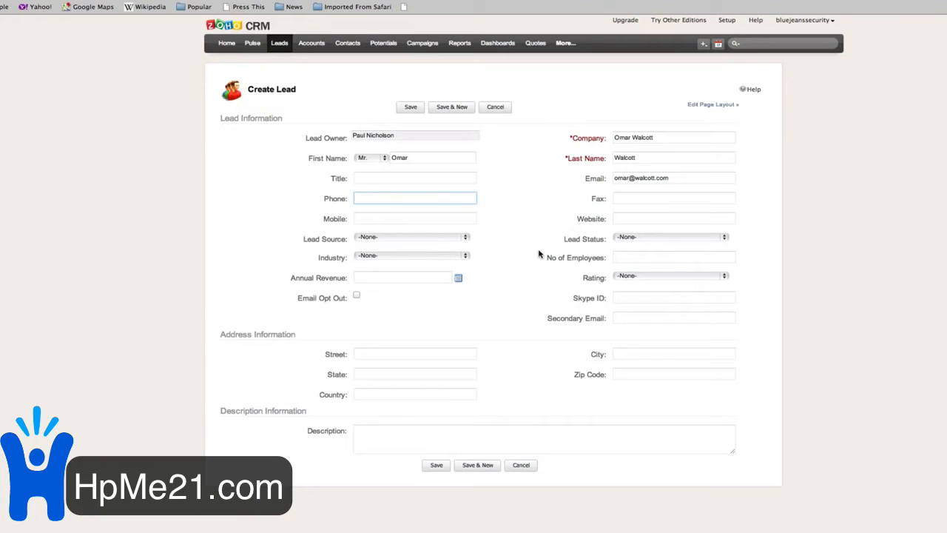
left_click(411, 436)
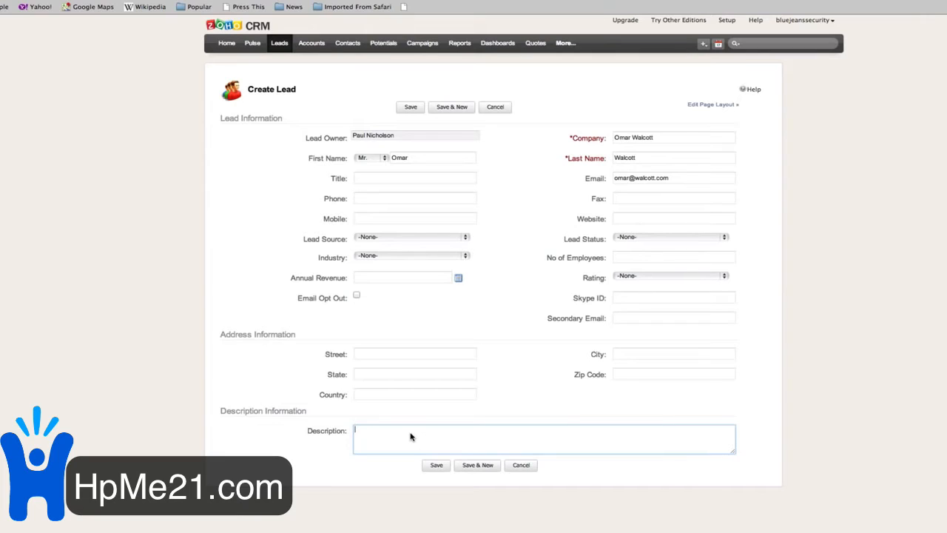
type("Mr. Walcott is thinking about a Burglar Alarm")
- Save the new lead and switch to the Potentials module
left_click(435, 468)
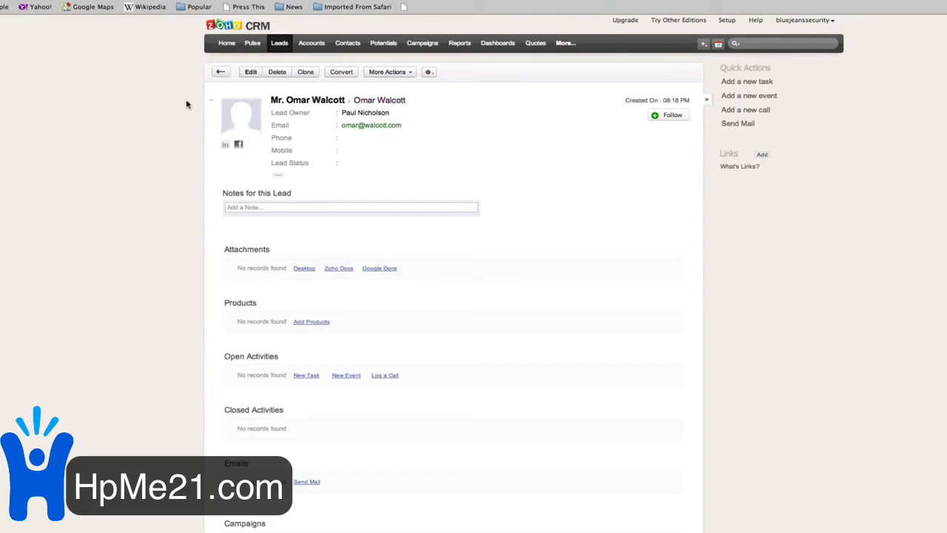
left_click(384, 43)
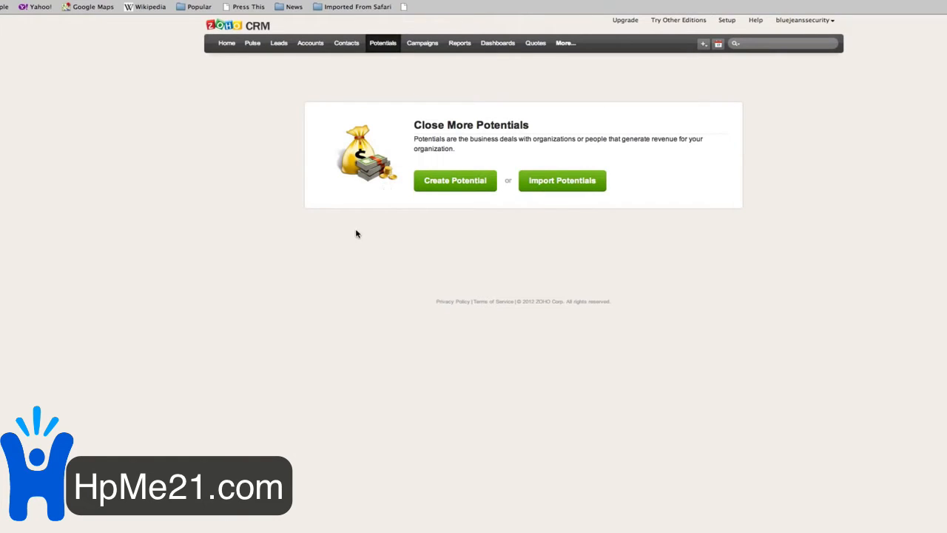
- Start creating a new potential
left_click(427, 189)
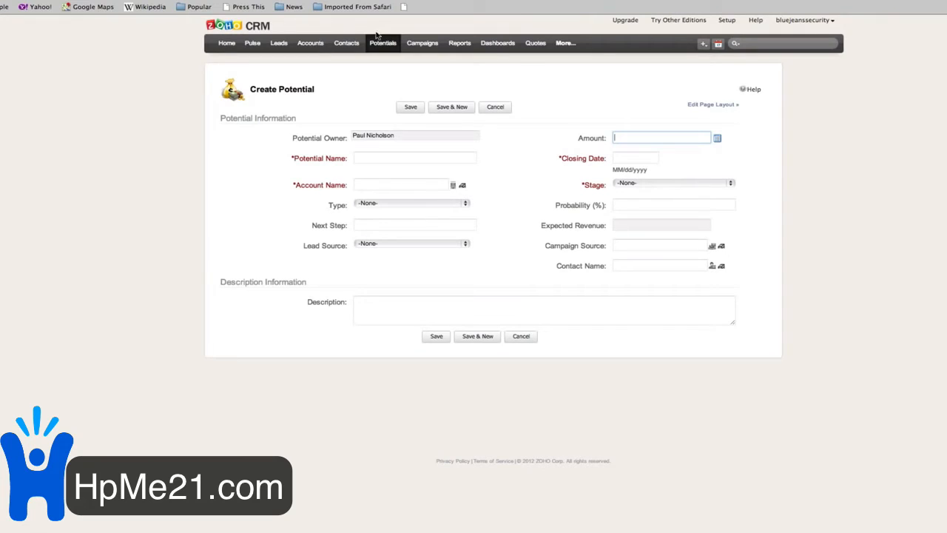
left_click(701, 45)
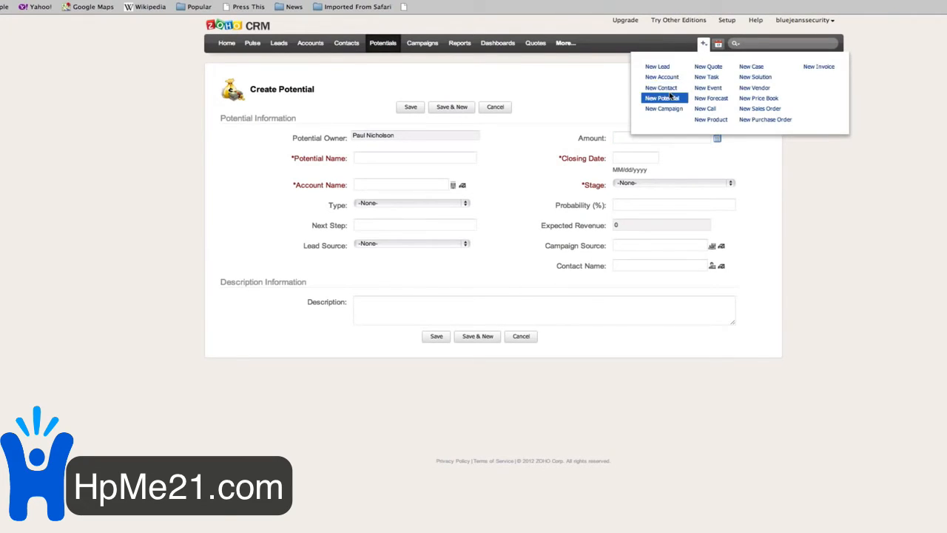
left_click(547, 92)
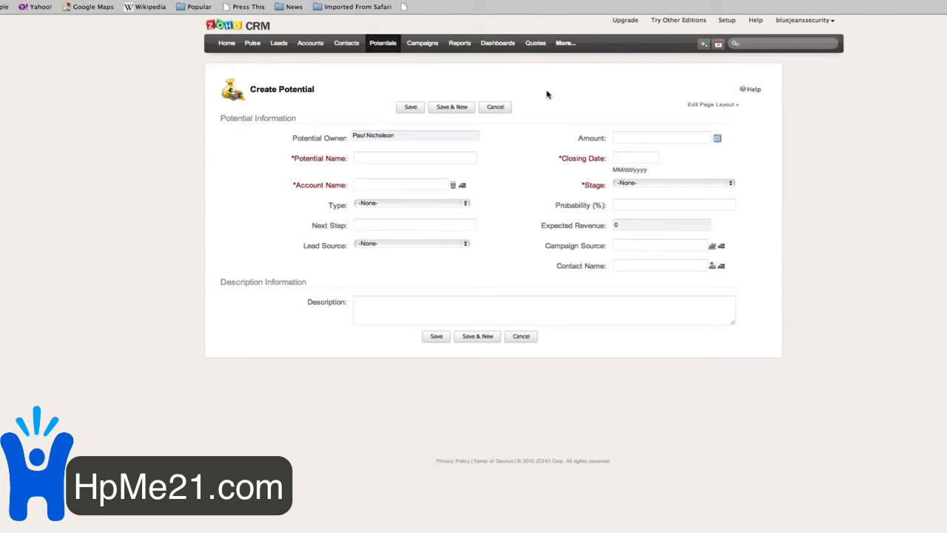
- Name the potential with a random Wikipedia person's name plus ' - CCTV System' and open the Account lookup
left_click(167, 8)
left_click(53, 235)
left_click(413, 163)
type("Keith Benso")
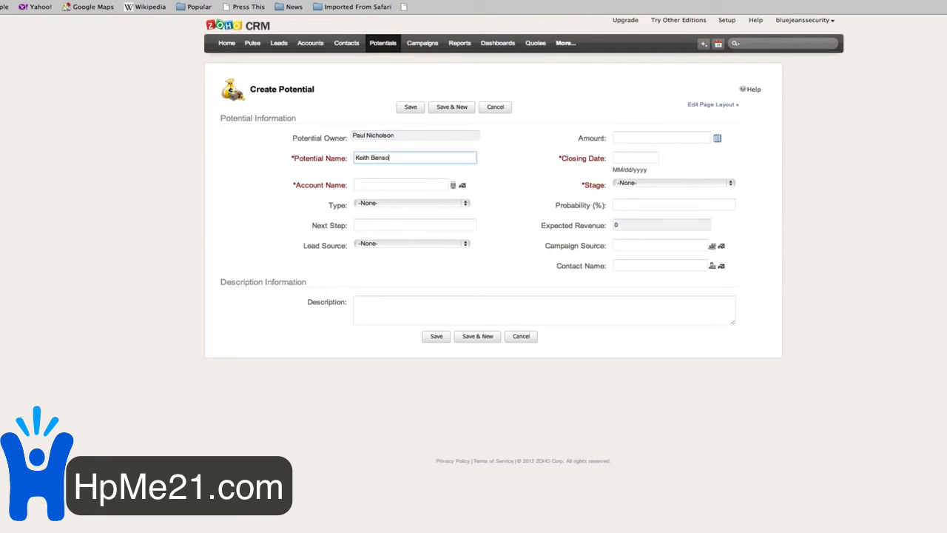
type("n - CCTV System")
left_click(452, 187)
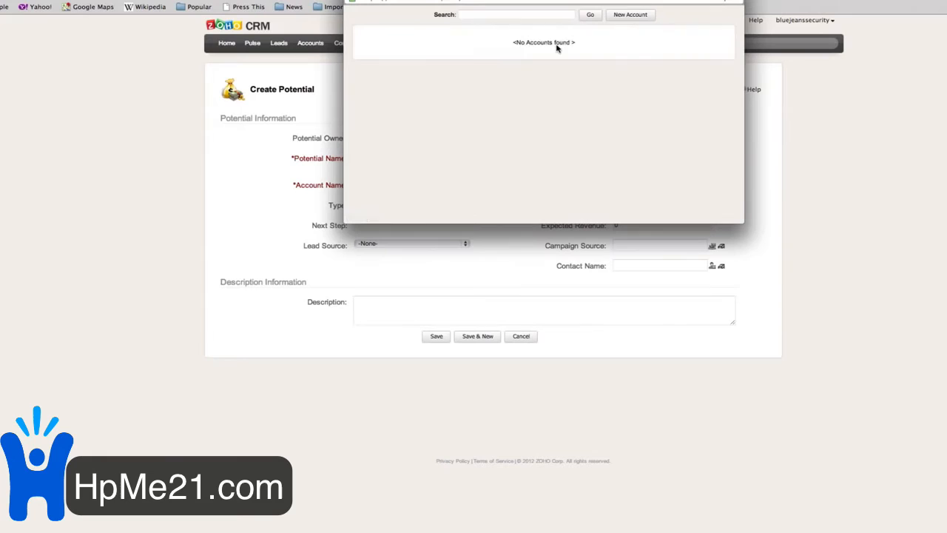
- Quick-create an account under the prospect's name and link it to the potential
left_click(630, 18)
left_click(480, 44)
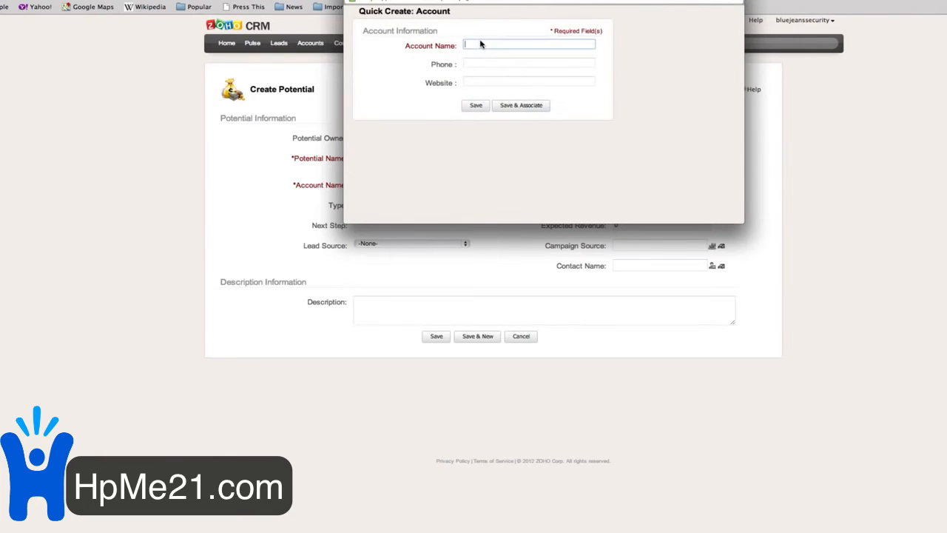
type("Keith Benson")
left_click(475, 65)
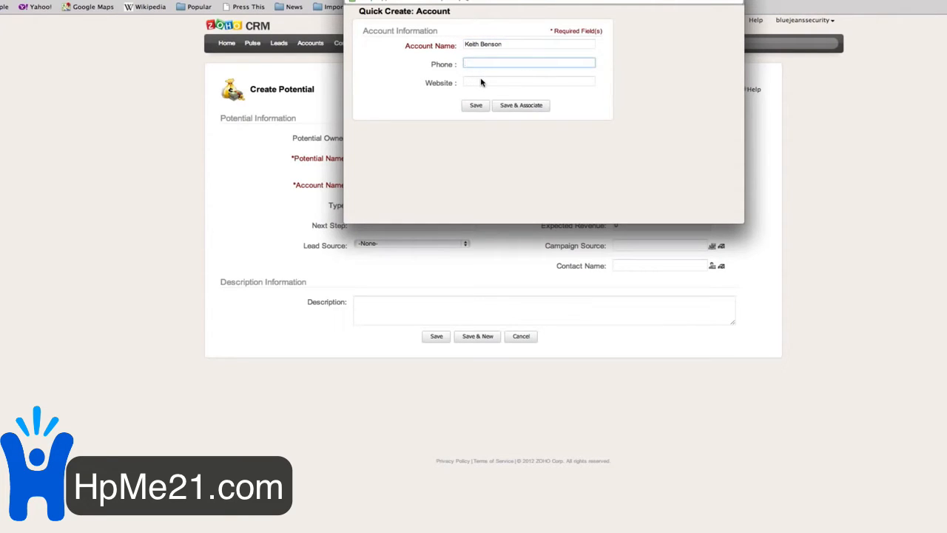
left_click(511, 105)
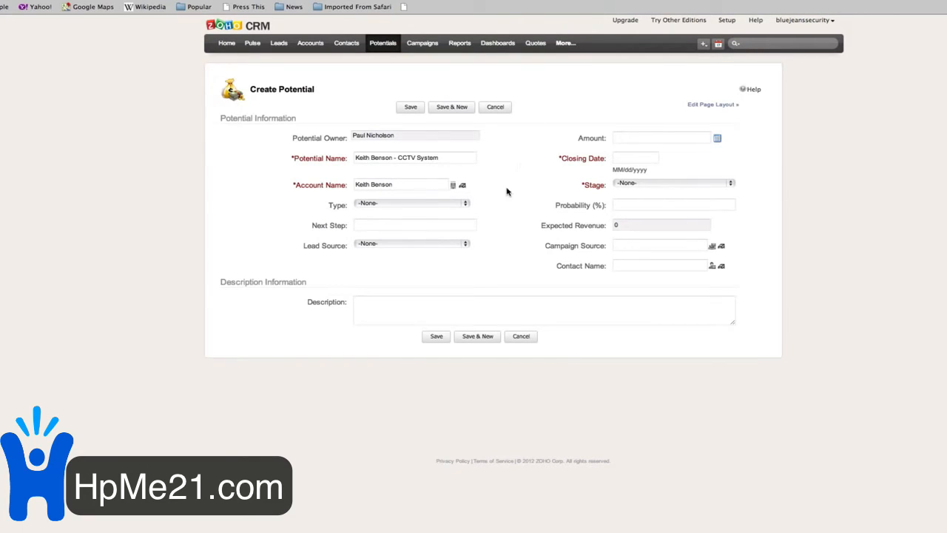
- Set amount 3000, closing date 11/30/2012 and stage Proposal/Price Quote on the potential
left_click(623, 139)
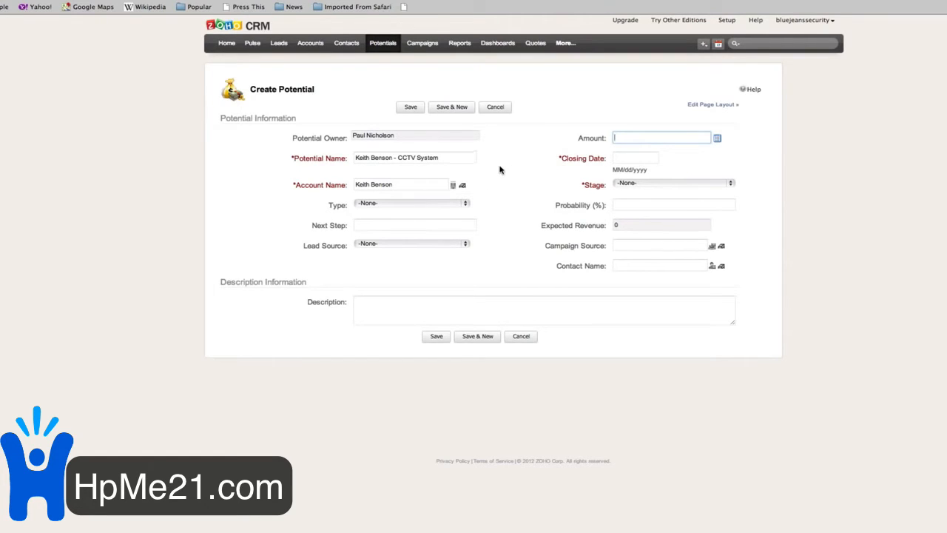
type("3000")
key("Tab")
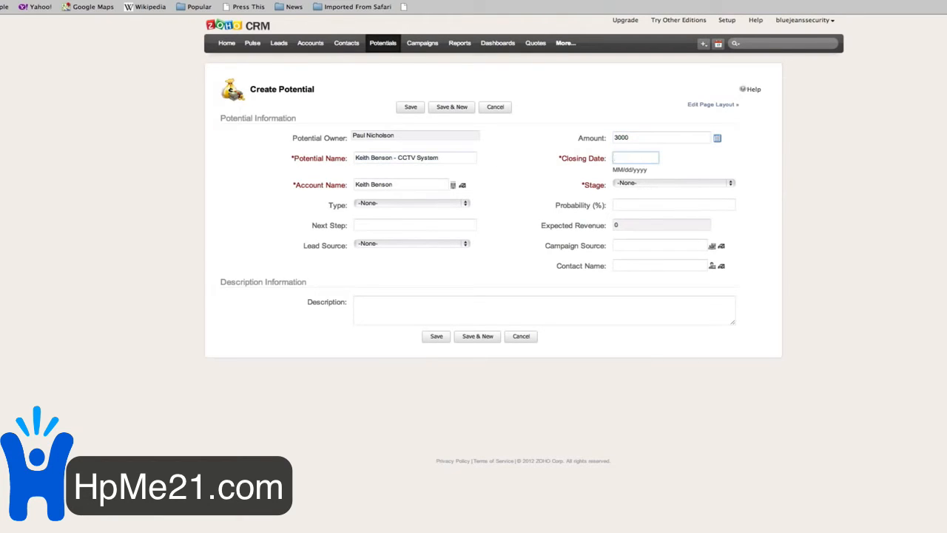
left_click(641, 159)
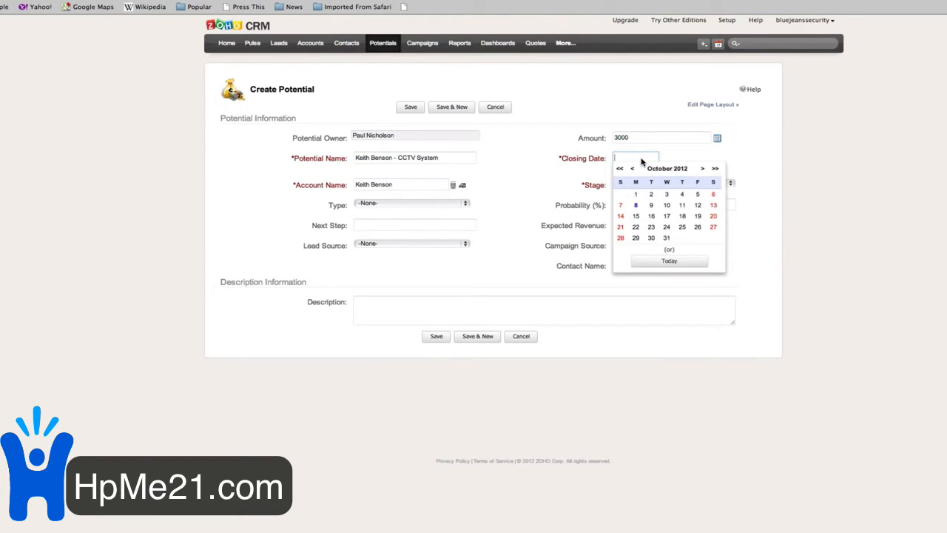
left_click(702, 169)
left_click(697, 237)
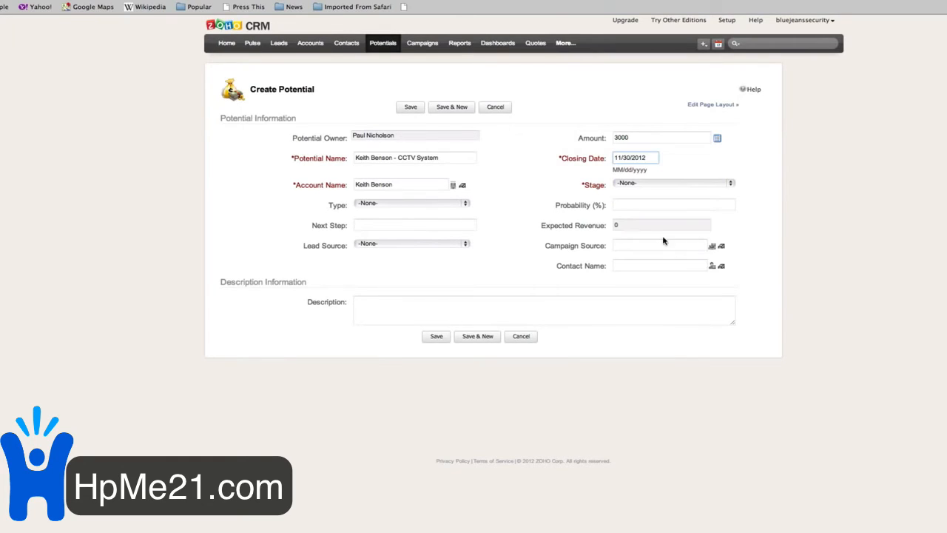
left_click(627, 183)
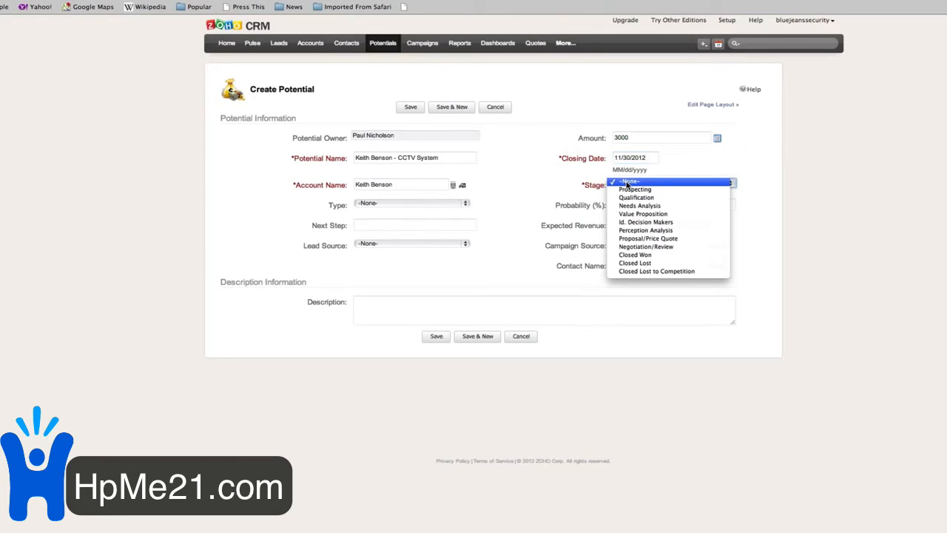
left_click(657, 239)
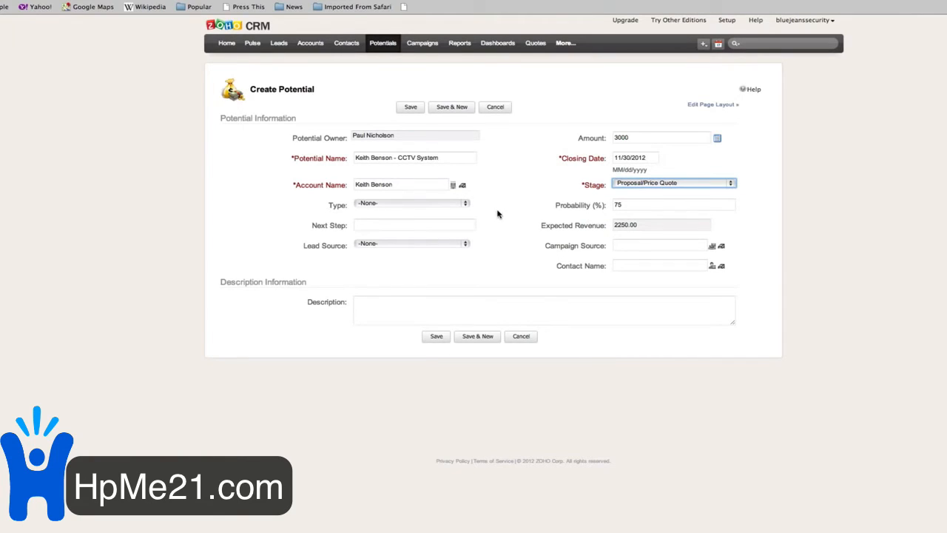
- Enter a next step to call the prospect
left_click(453, 225)
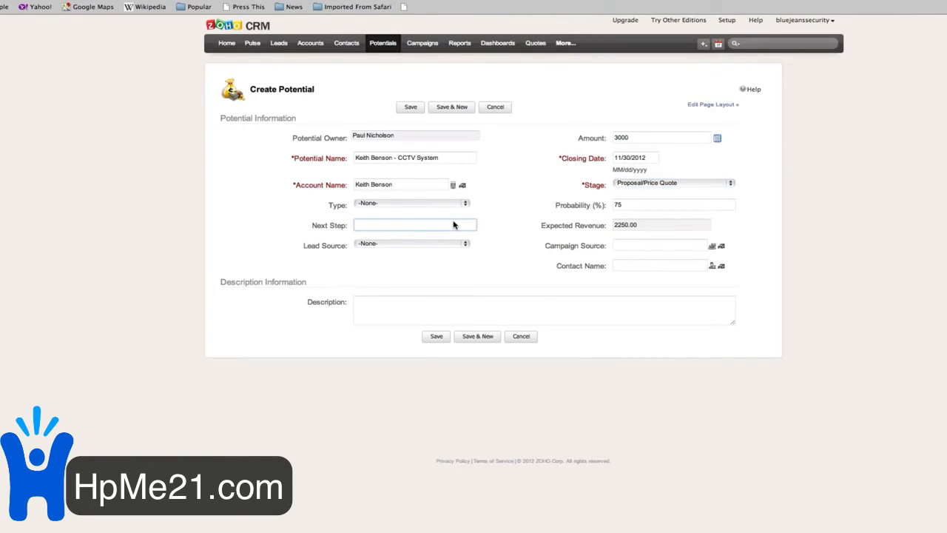
type("Call Mr. Benson")
left_click(620, 248)
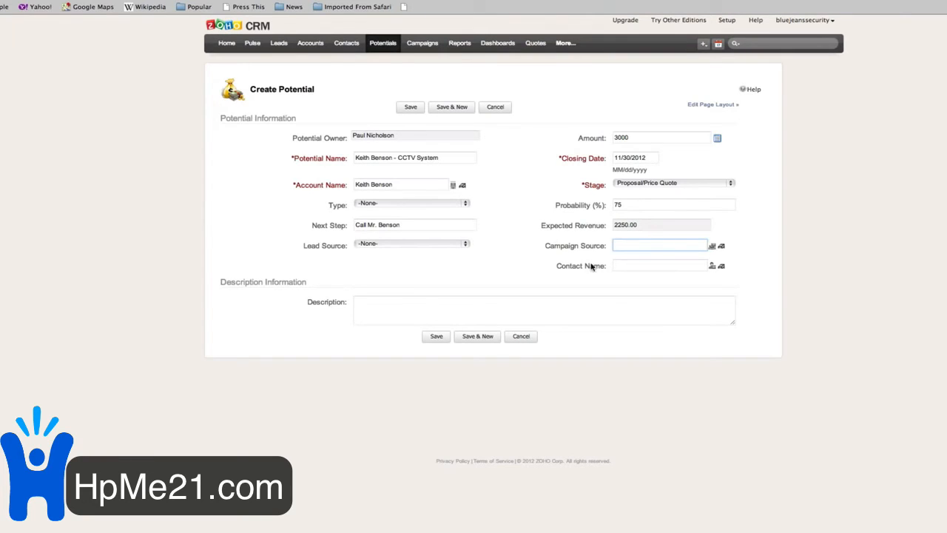
left_click(663, 267)
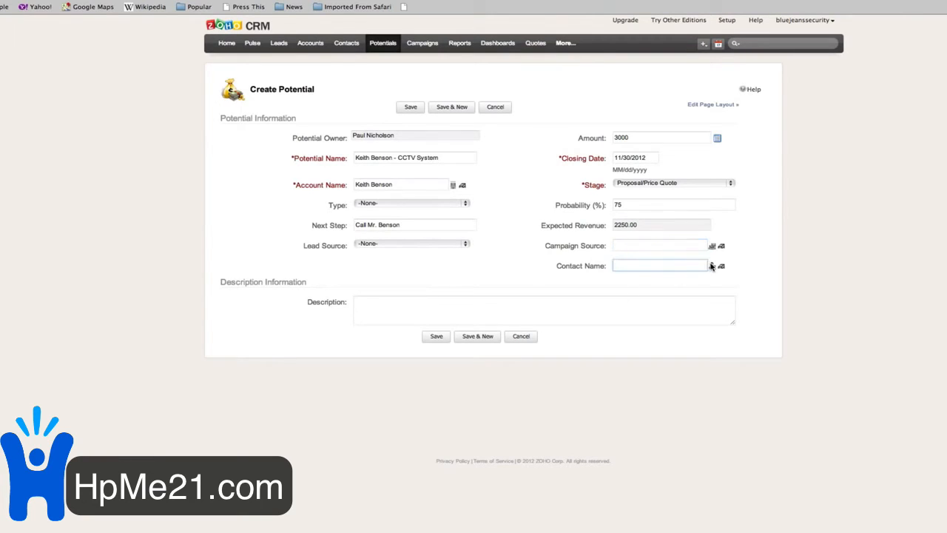
- From the Contact Name lookup, start a new contact with salutation Mr. and the prospect's first and last name
left_click(711, 266)
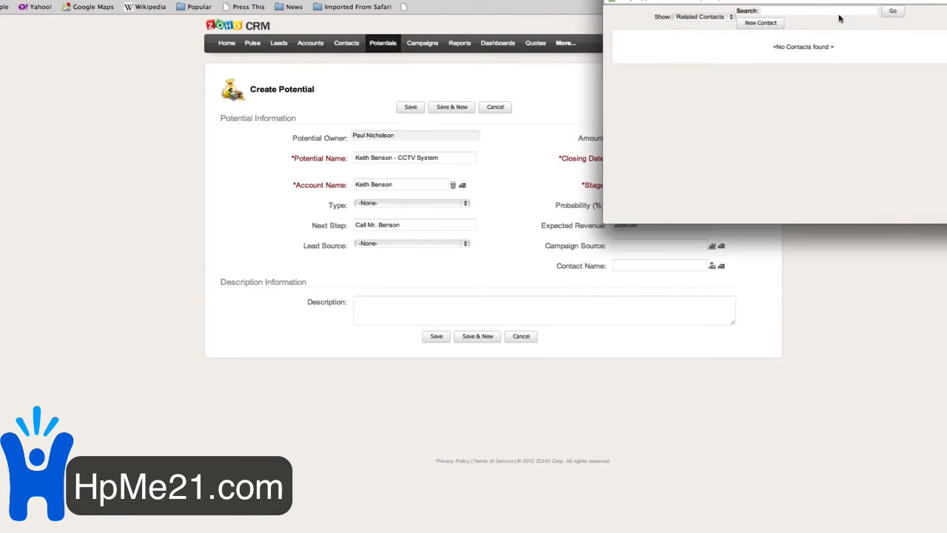
left_click(760, 23)
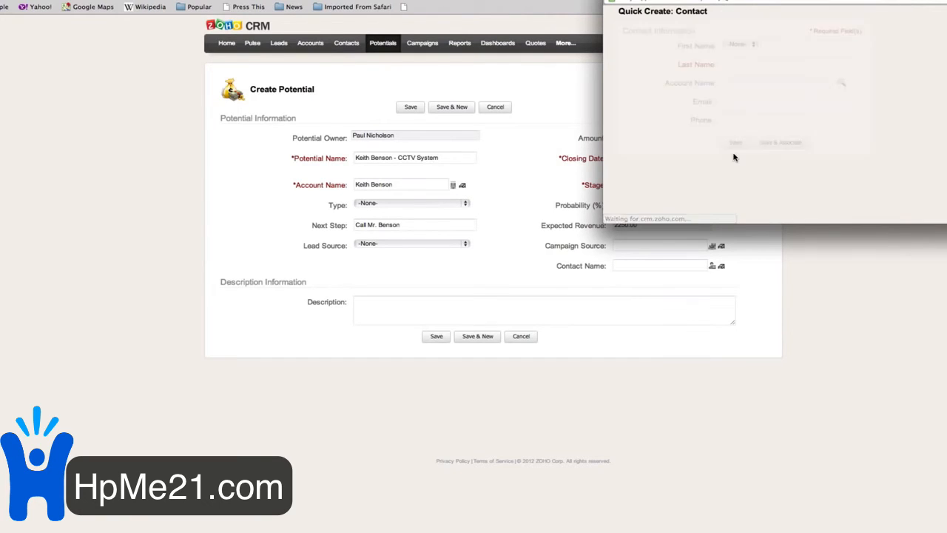
left_click(751, 43)
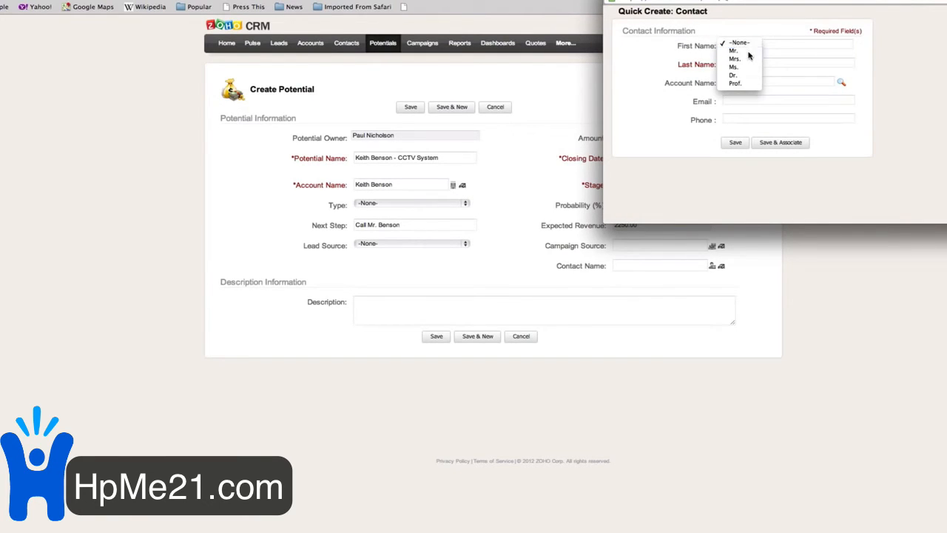
left_click(743, 51)
left_click(771, 46)
type("Keith")
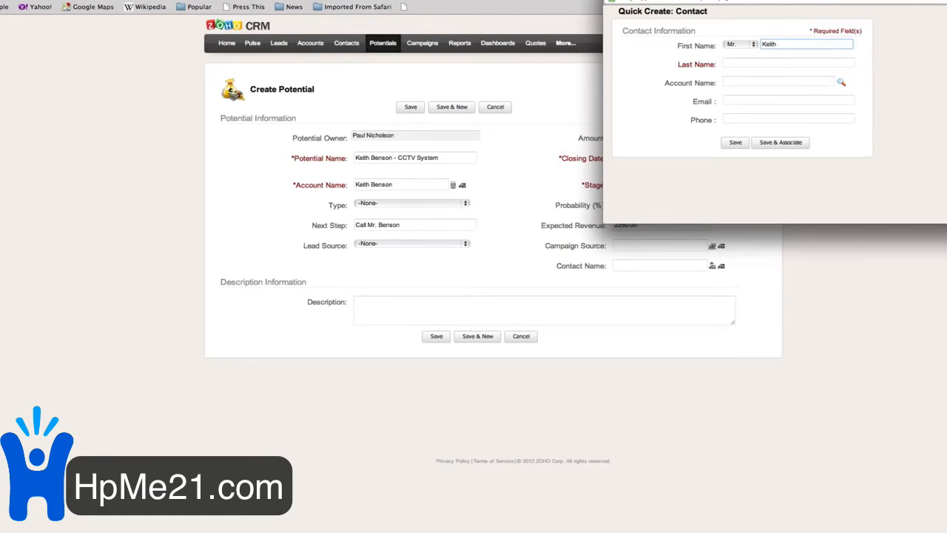
key("Tab")
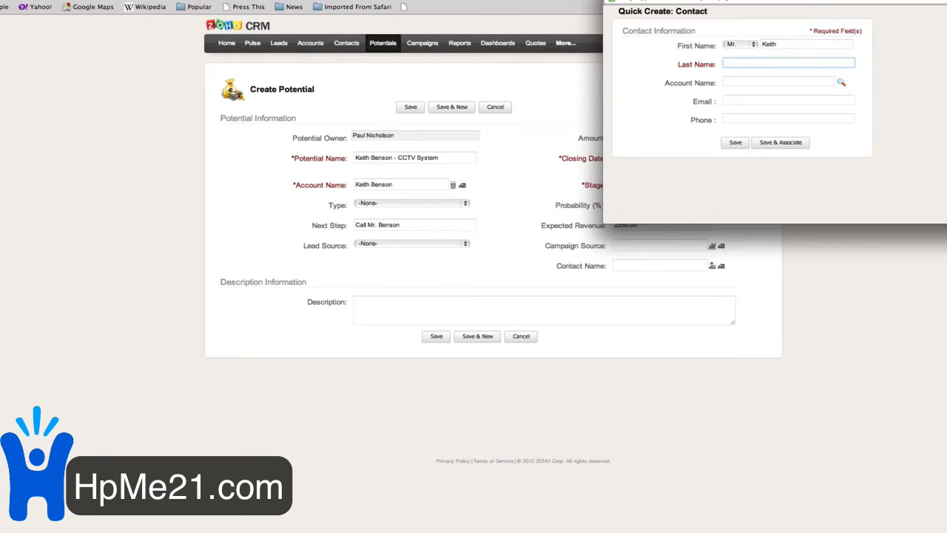
type("Benson")
key("Tab")
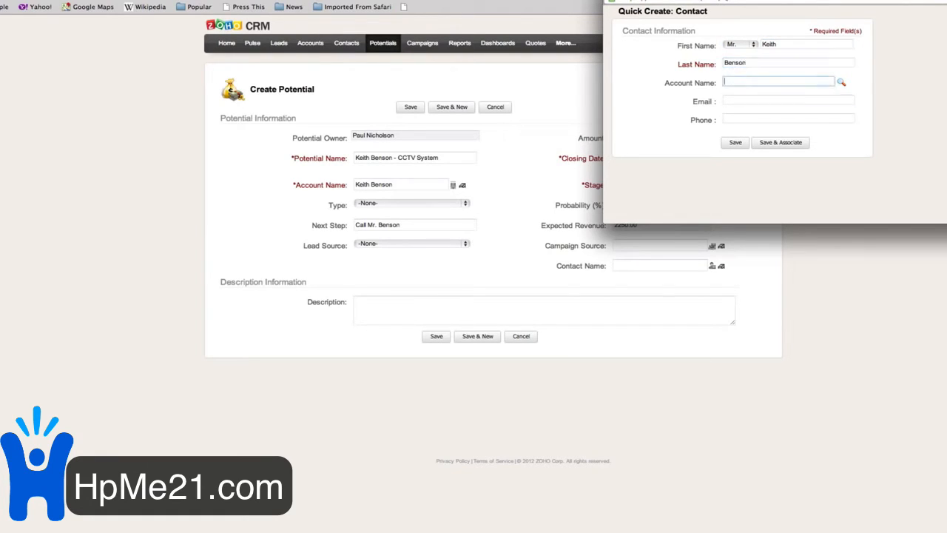
- Add the contact's e-mail address and save it as the potential's contact
key("Tab")
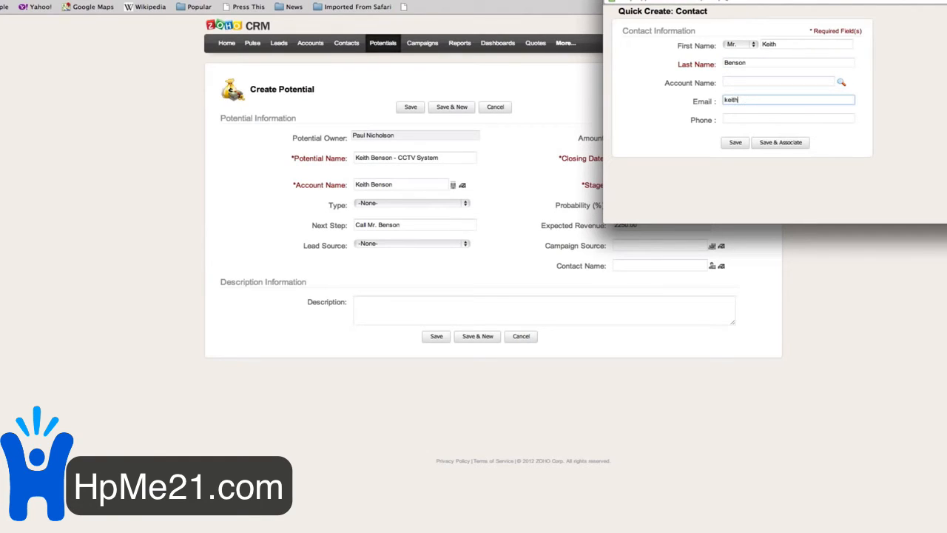
key("Tab")
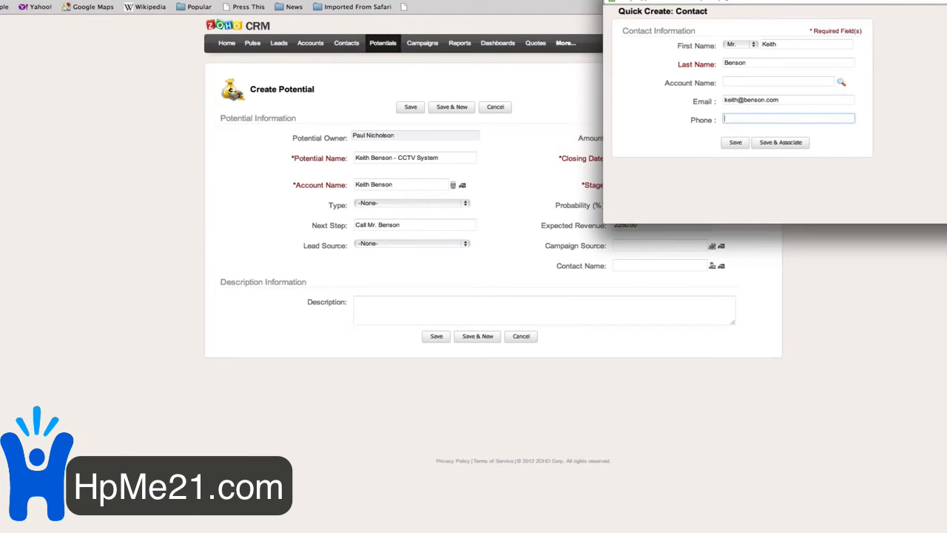
left_click(732, 120)
double_click(720, 120)
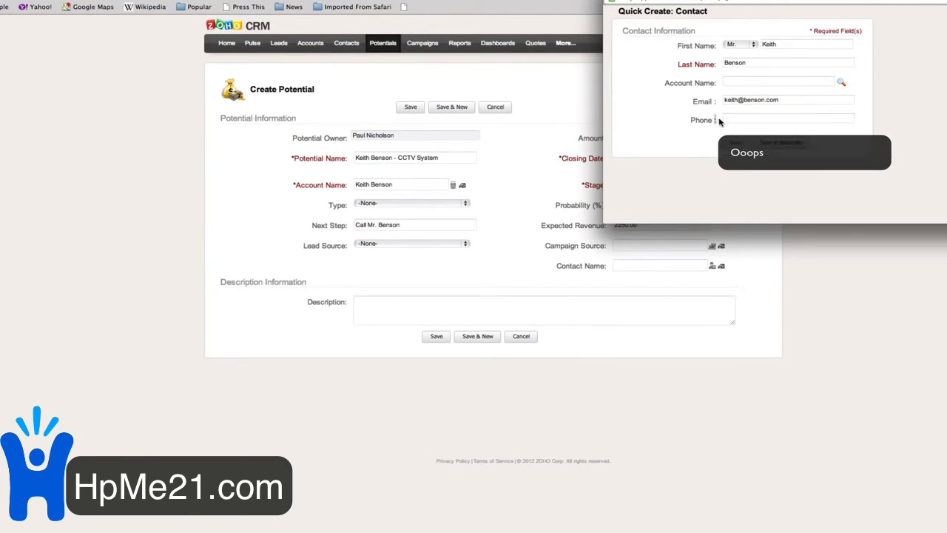
left_click(743, 121)
left_click(784, 145)
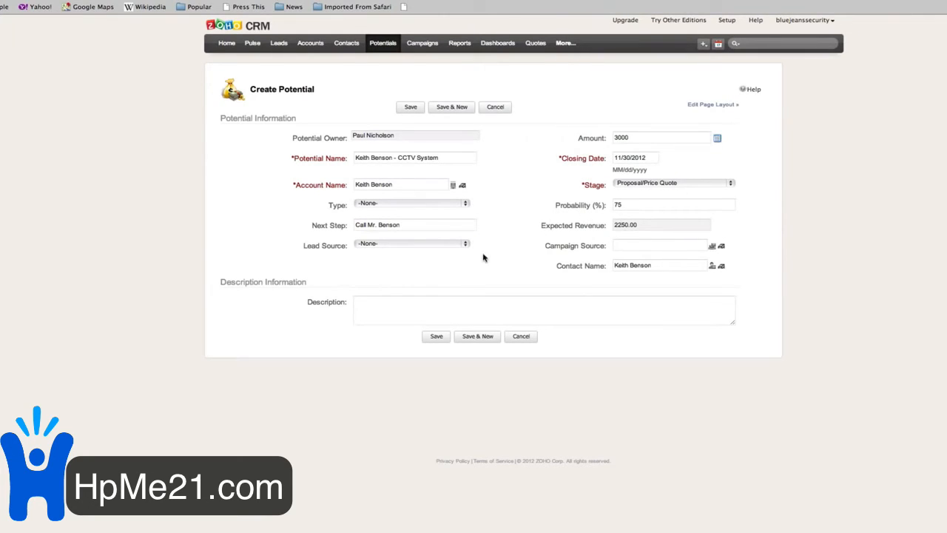
- Describe the potential as installing a CCTV system at the customer's house, then save it
left_click(454, 302)
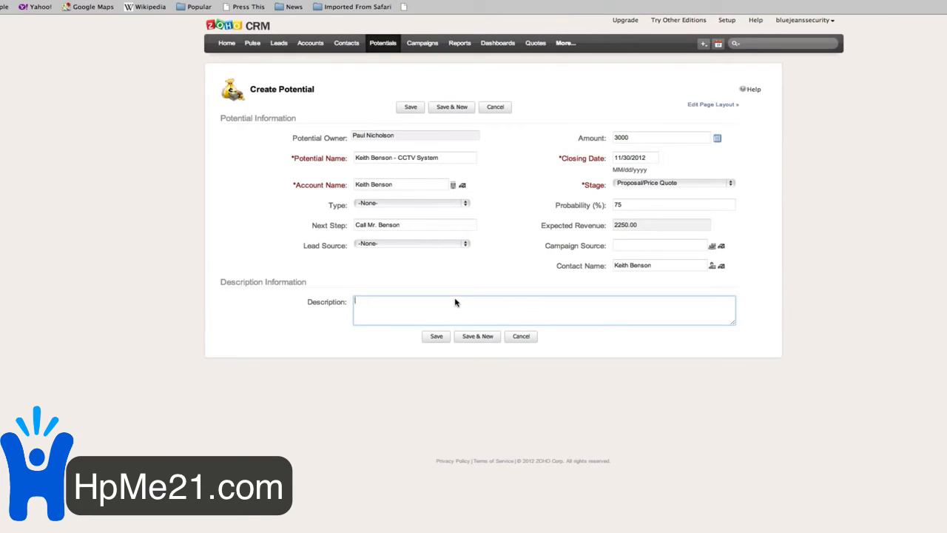
type("Install CTV")
key("BackSpace")
type("CTV system at Mr. Benson's house.")
left_click(437, 337)
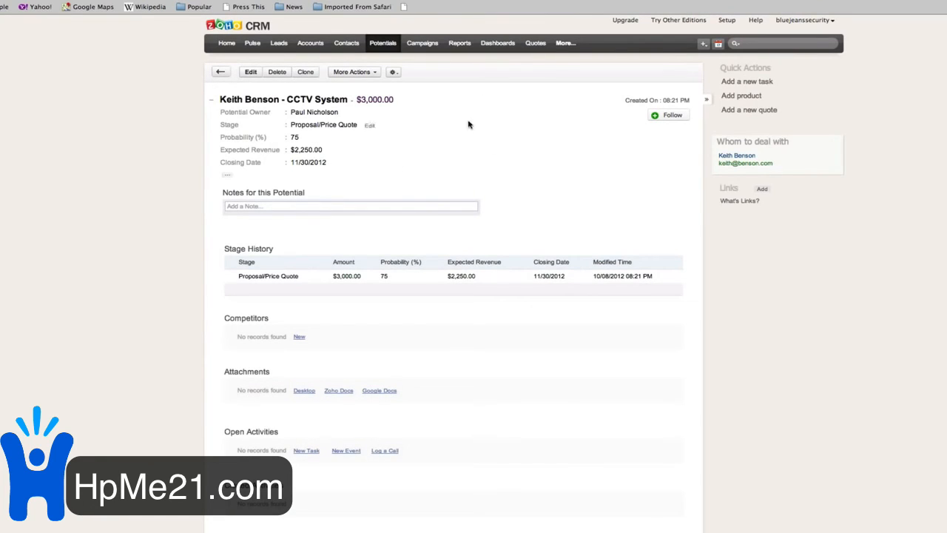
- Browse the Contacts, Accounts and Leads lists, then return to the Home page
left_click(350, 46)
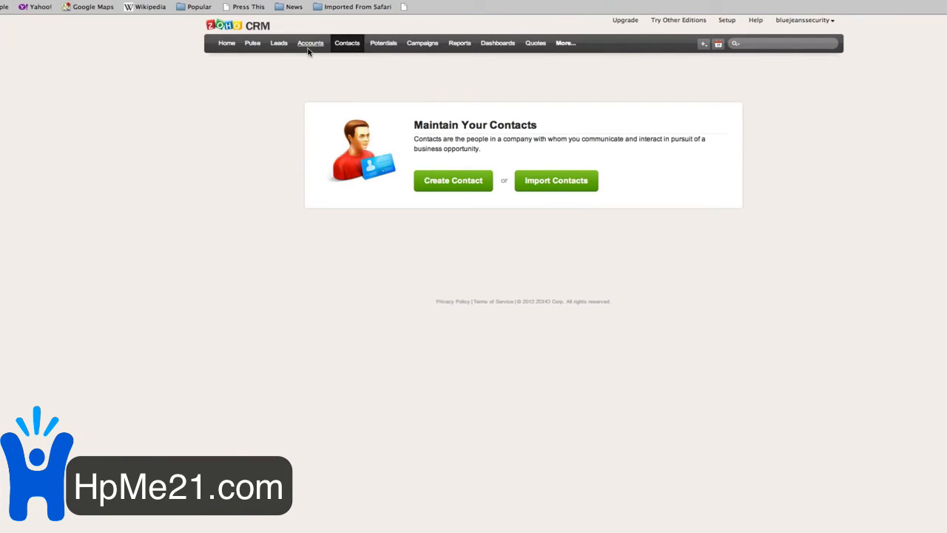
left_click(311, 47)
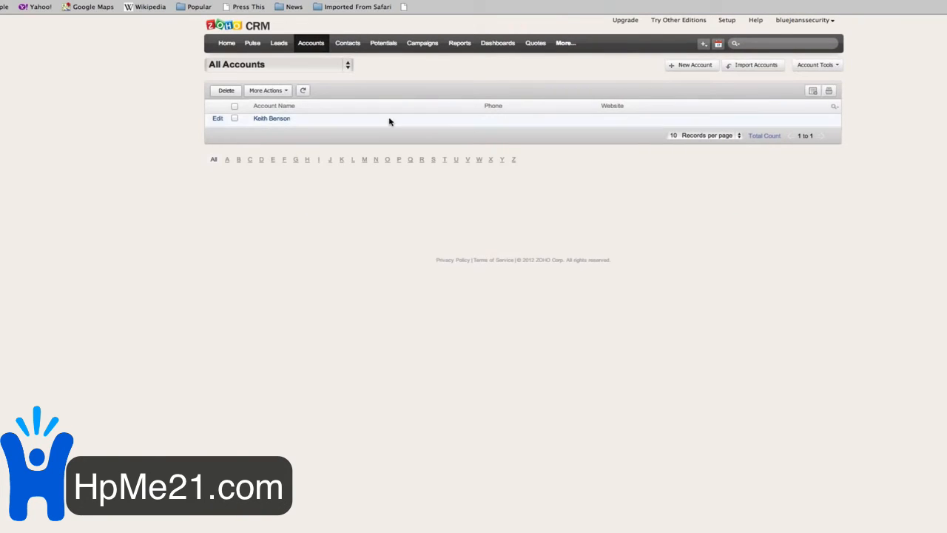
left_click(278, 49)
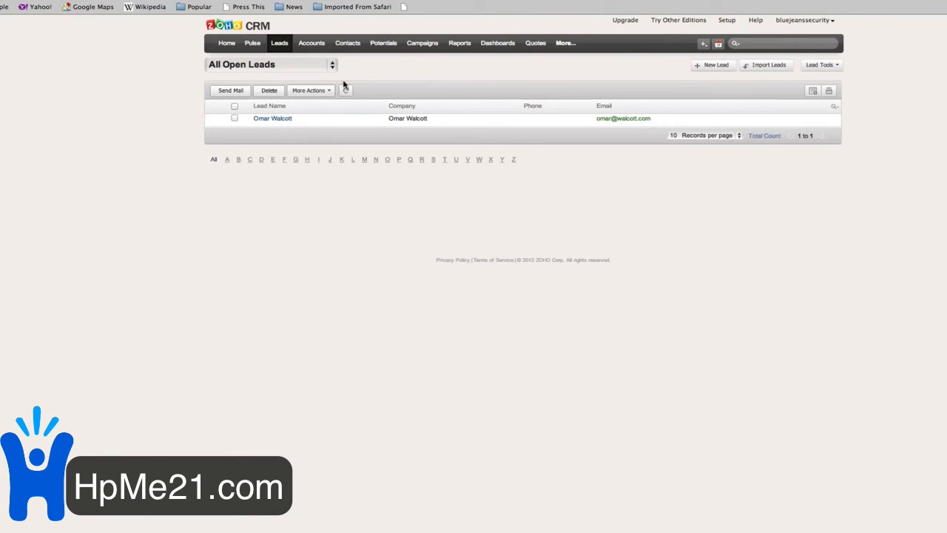
left_click(227, 44)
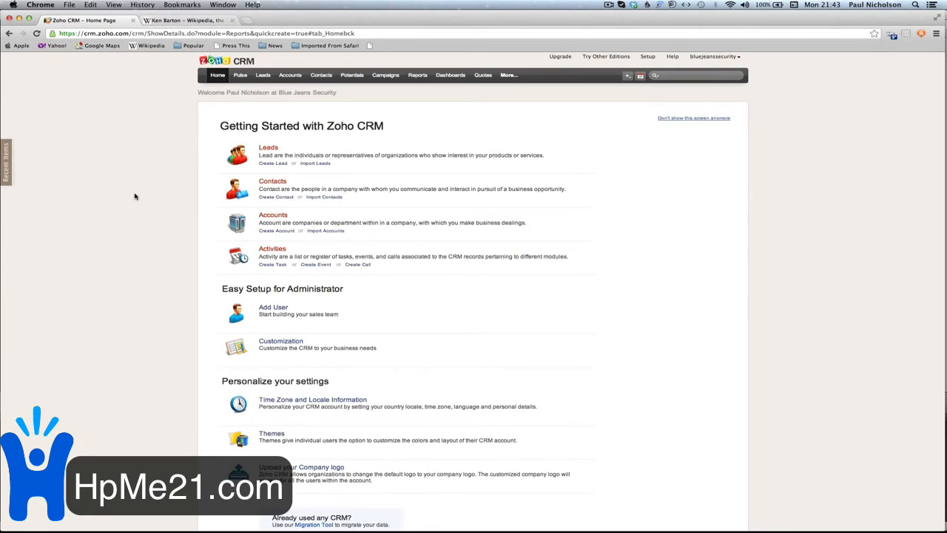
left_click(679, 119)
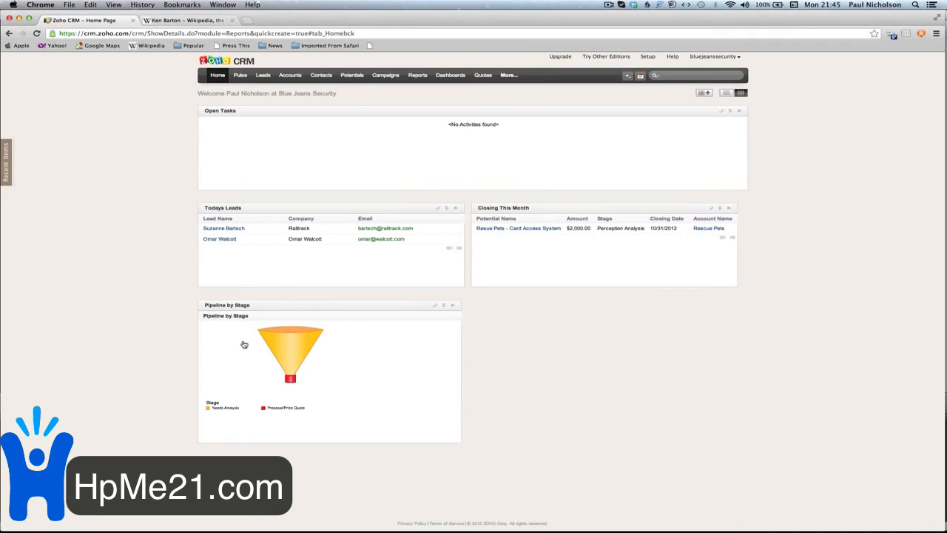
- Switch the Closing This Month panel to the All Potentials view, rename it All Potentials, and save
mouse_move(289, 381)
left_click(710, 210)
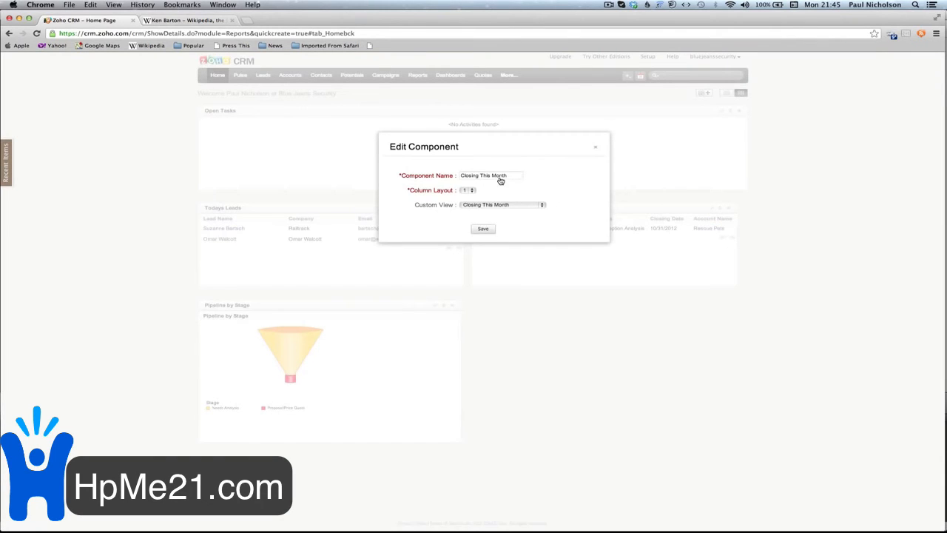
left_click(511, 205)
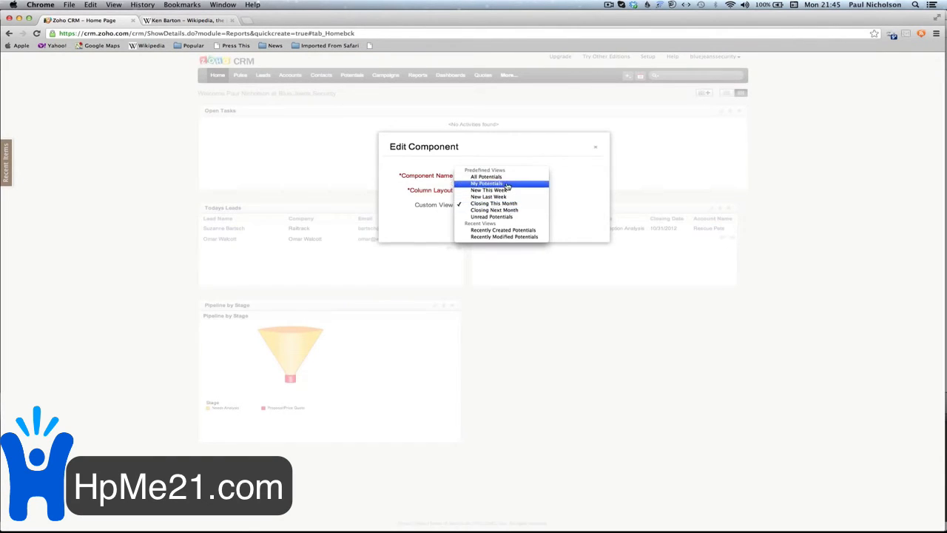
left_click(512, 177)
triple_click(508, 179)
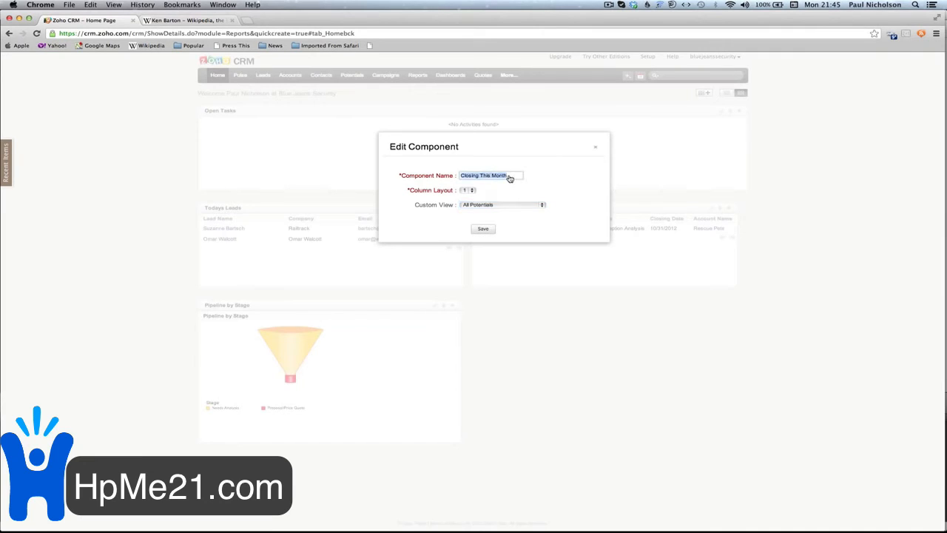
type("All Potentials")
left_click(483, 229)
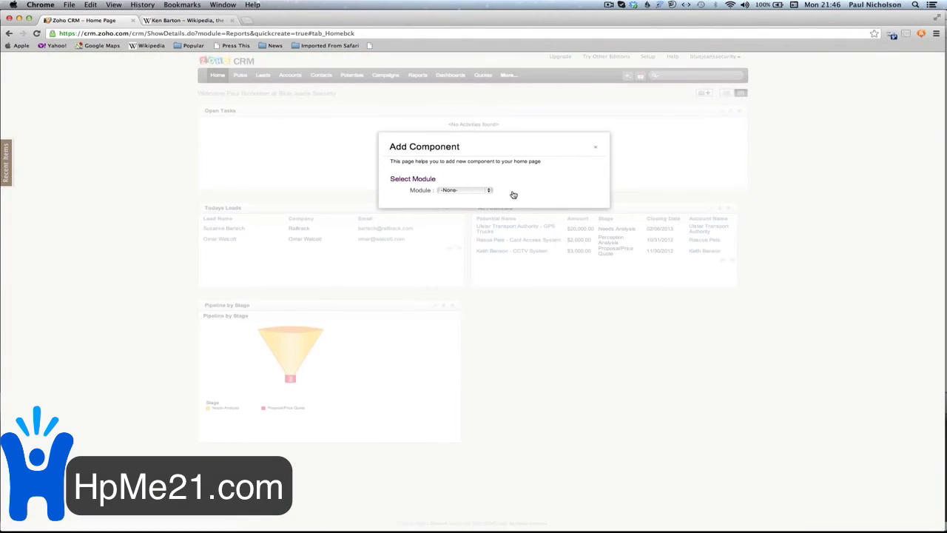
- Add a Contacts-module component named 'All Contacts', keeping the All Contacts view
left_click(483, 191)
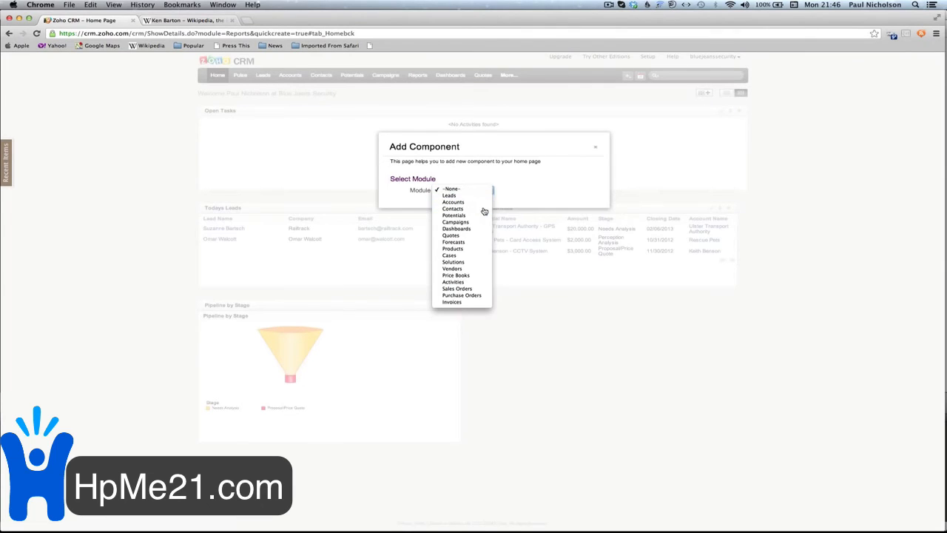
left_click(482, 209)
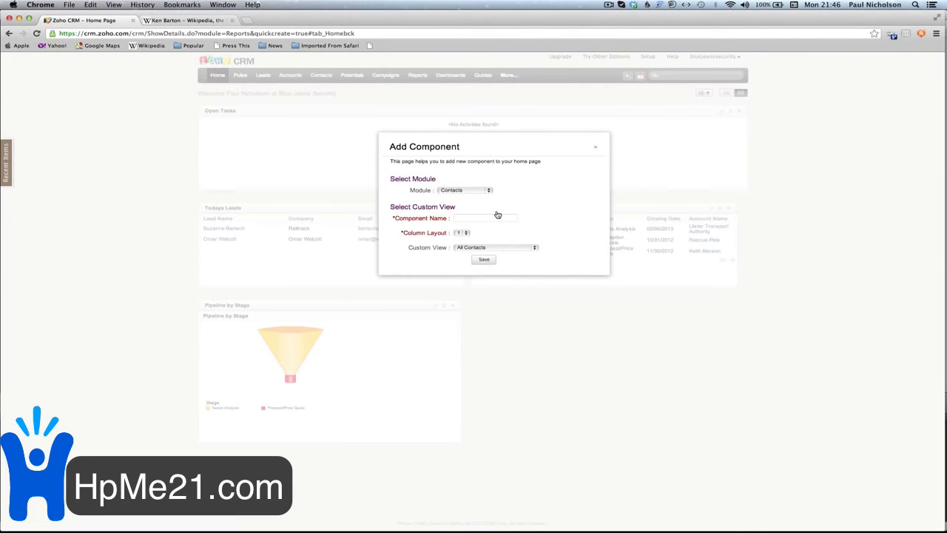
left_click(489, 219)
type("All Contacts")
left_click(485, 260)
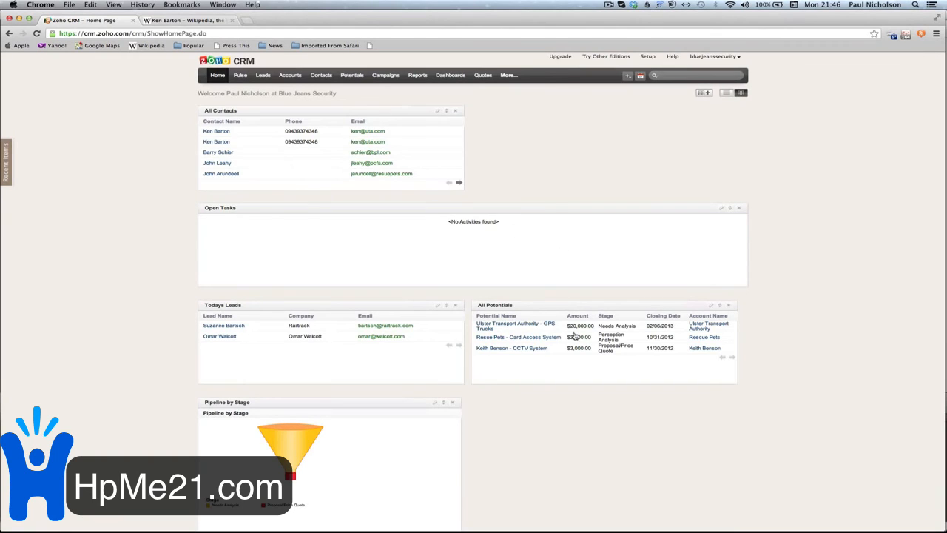
- Reposition the All Contacts panel and pin the Recent Items list open beside the dashboard
left_click_drag(574, 403, 636, 410)
scroll(140, 203, "down", 1)
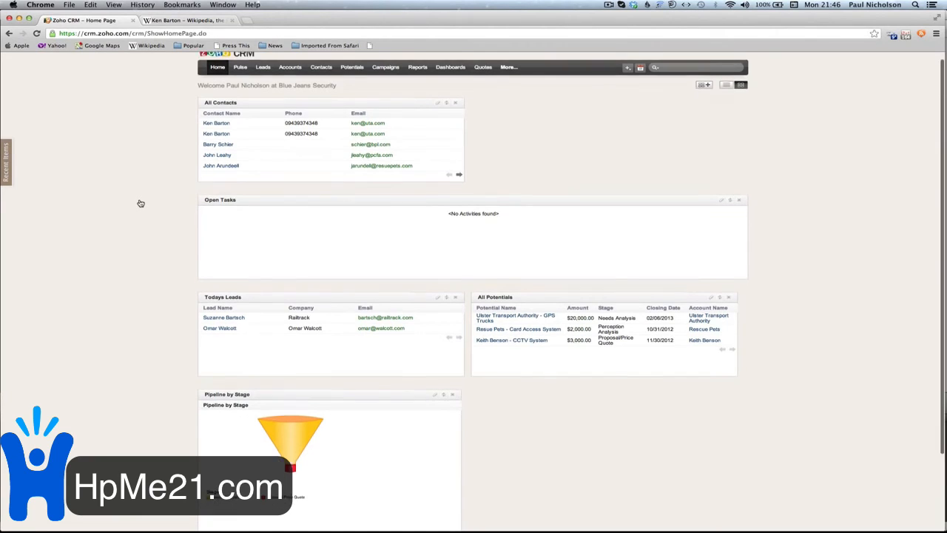
scroll(140, 203, "down", 2)
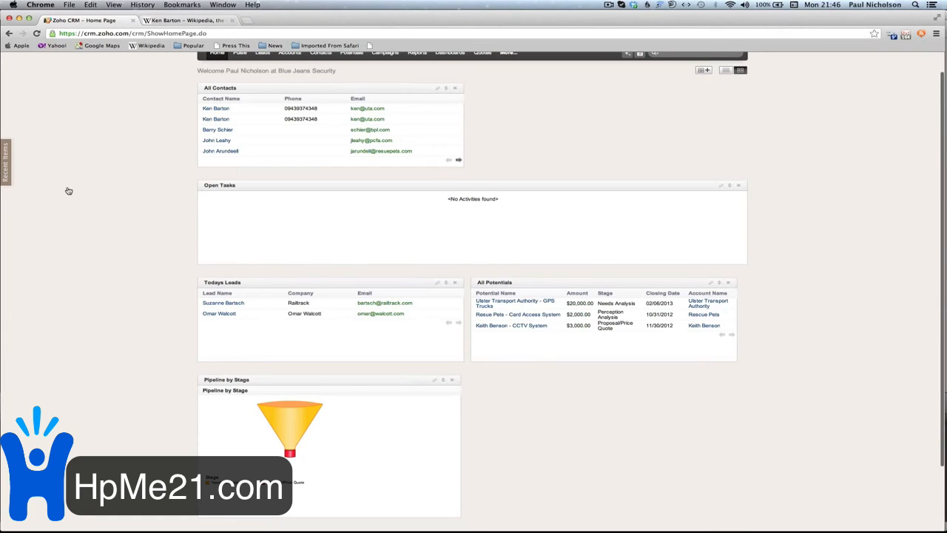
mouse_move(8, 167)
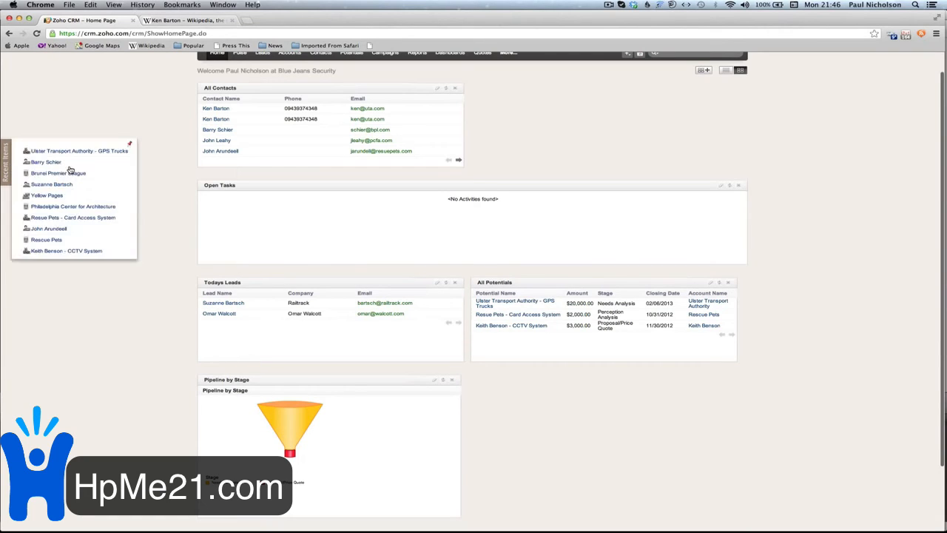
left_click(127, 149)
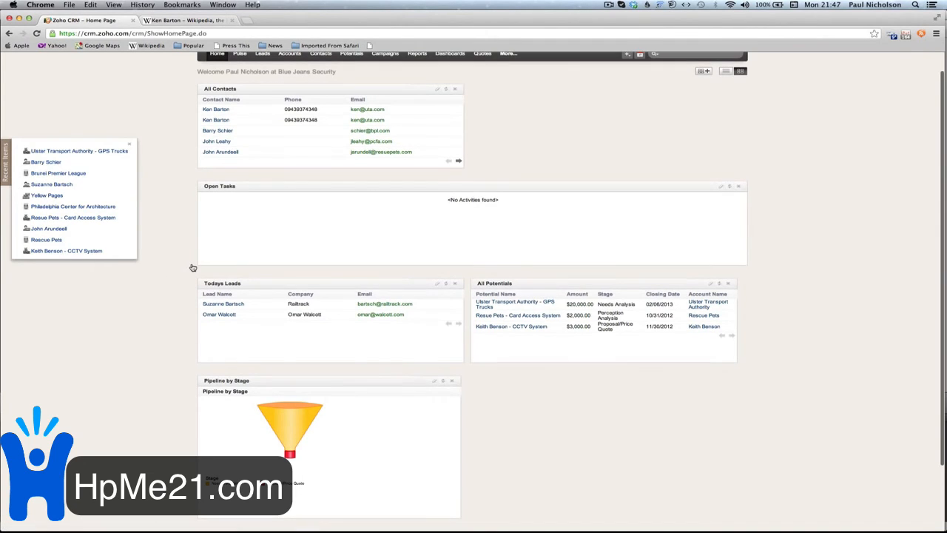
scroll(192, 267, "up", 1)
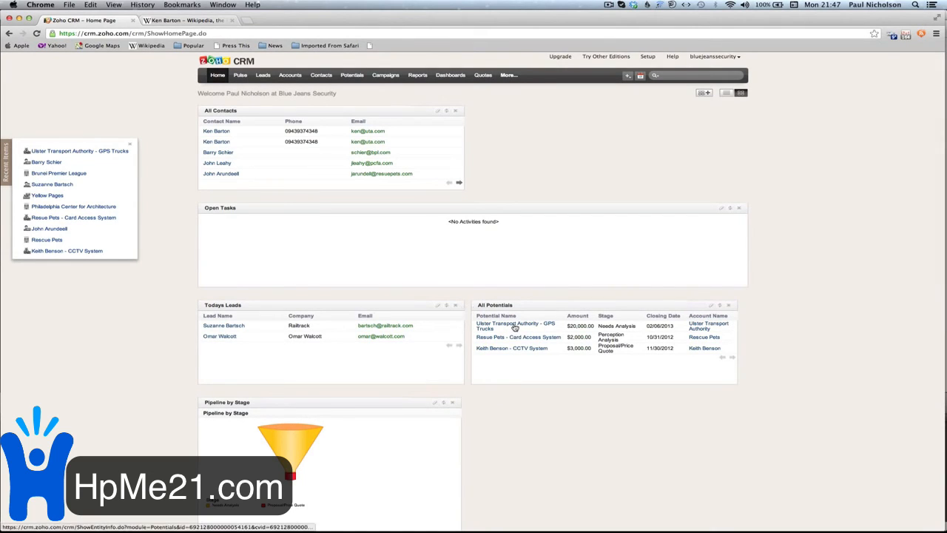
- On the Ulster Transport Authority - GPS Trucks potential, start a task with subject 'Rasearch GPS Equipment'
left_click(552, 325)
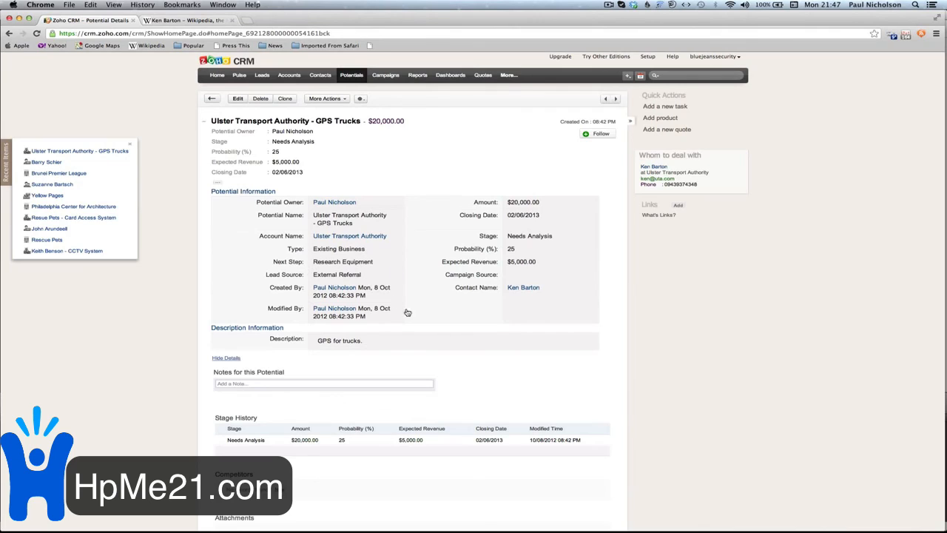
left_click(665, 107)
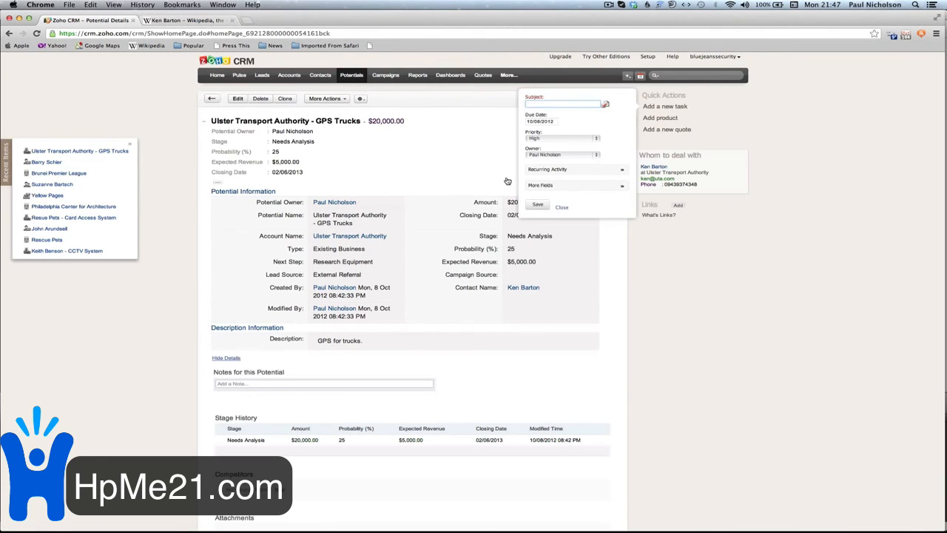
left_click(548, 105)
type("Ra")
type("search GPS Eq")
type("uipment")
- Set the task's due date to 10/12/2012 from the calendar and save it
left_click(533, 121)
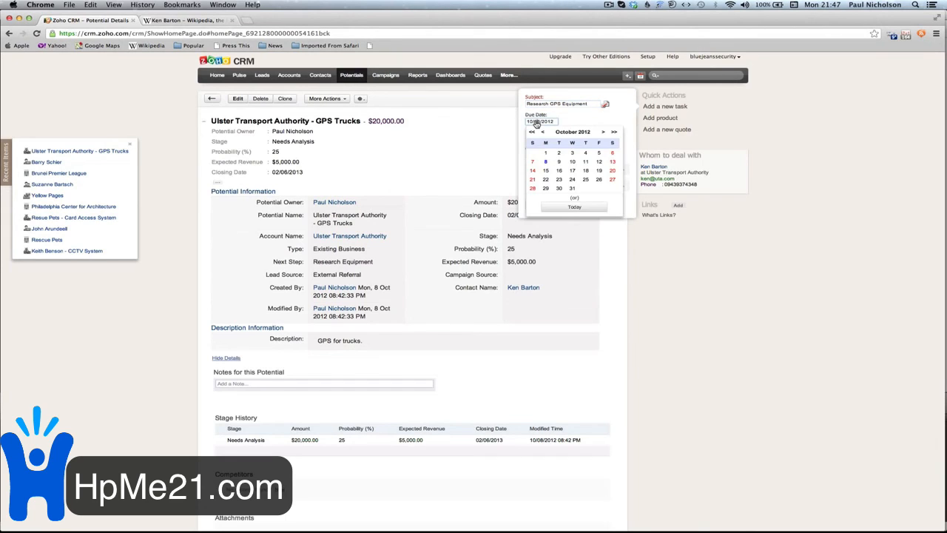
left_click(599, 162)
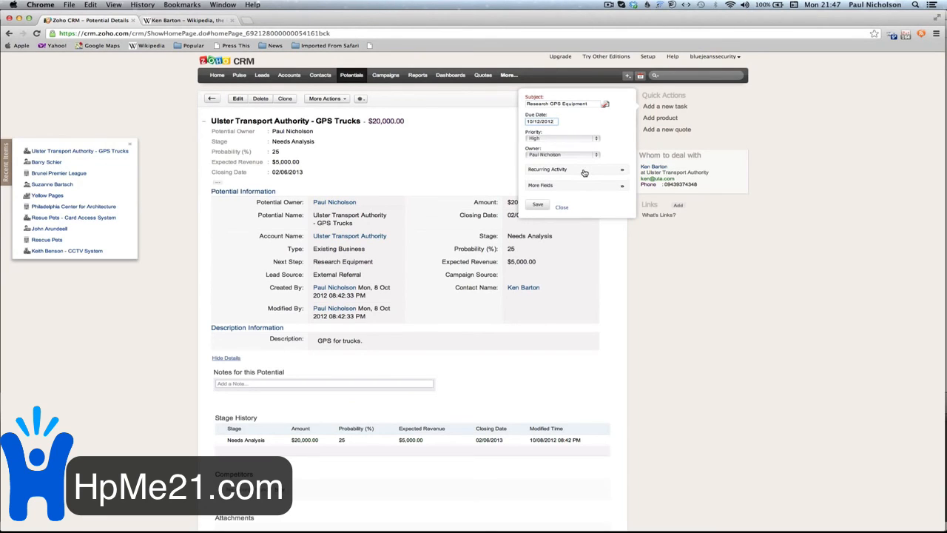
left_click(584, 170)
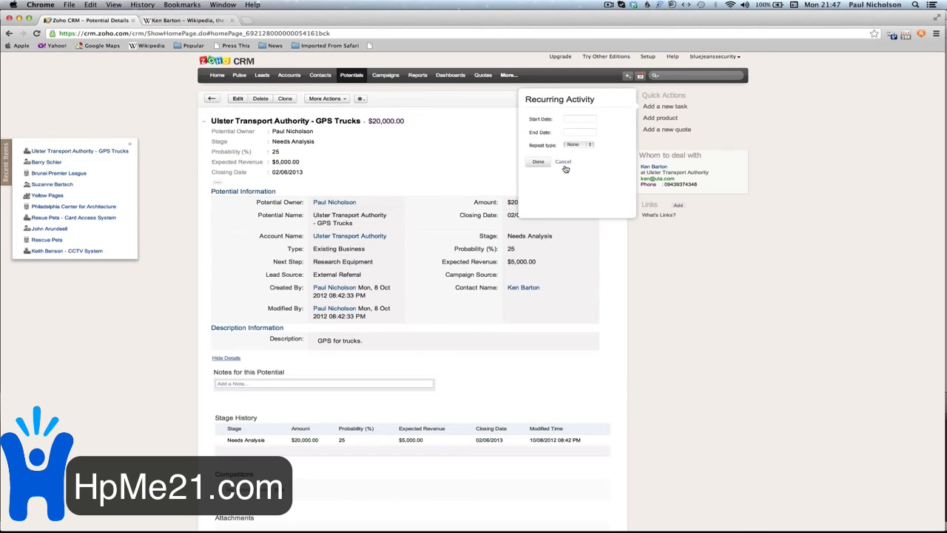
left_click(563, 162)
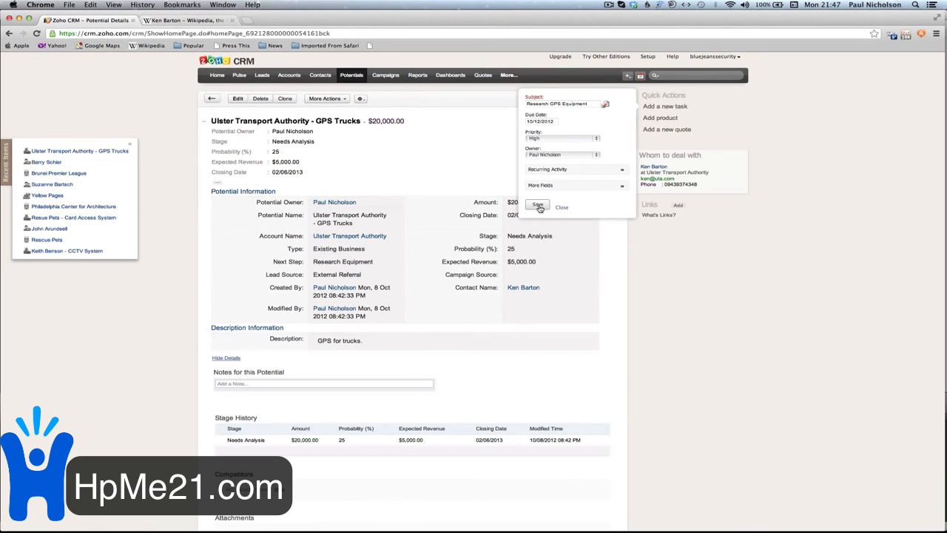
left_click(538, 207)
scroll(539, 207, "down", 5)
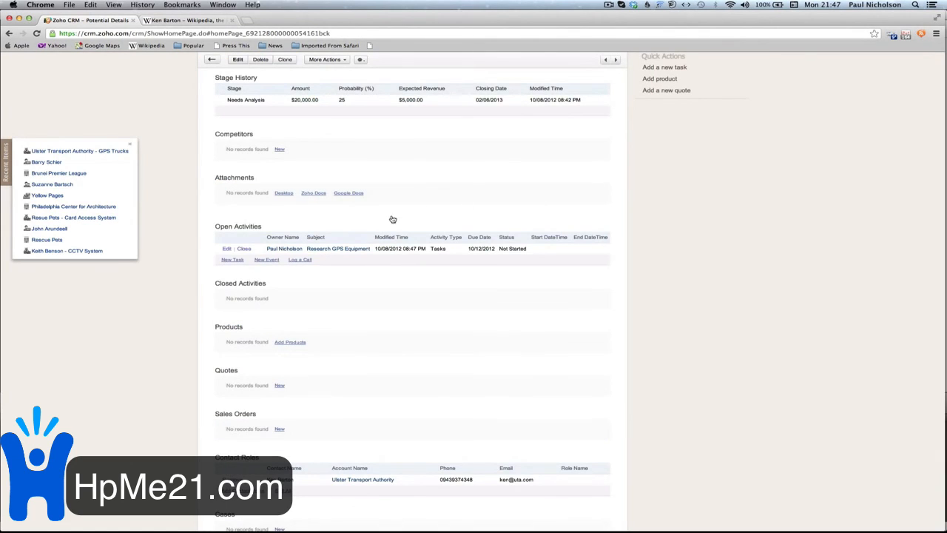
- Scroll back up the GPS Trucks potential page after checking its open Research GPS Equipment task
scroll(445, 183, "up", 2)
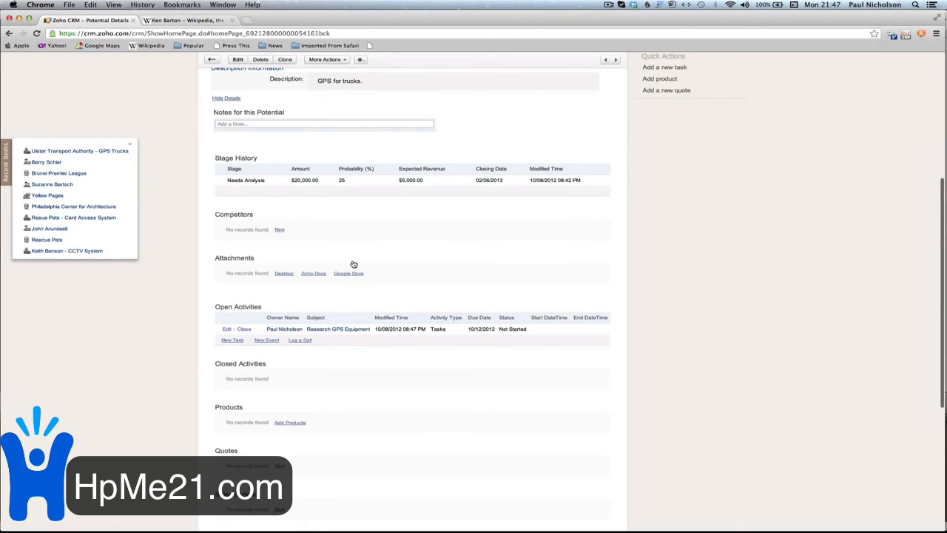
scroll(353, 264, "up", 6)
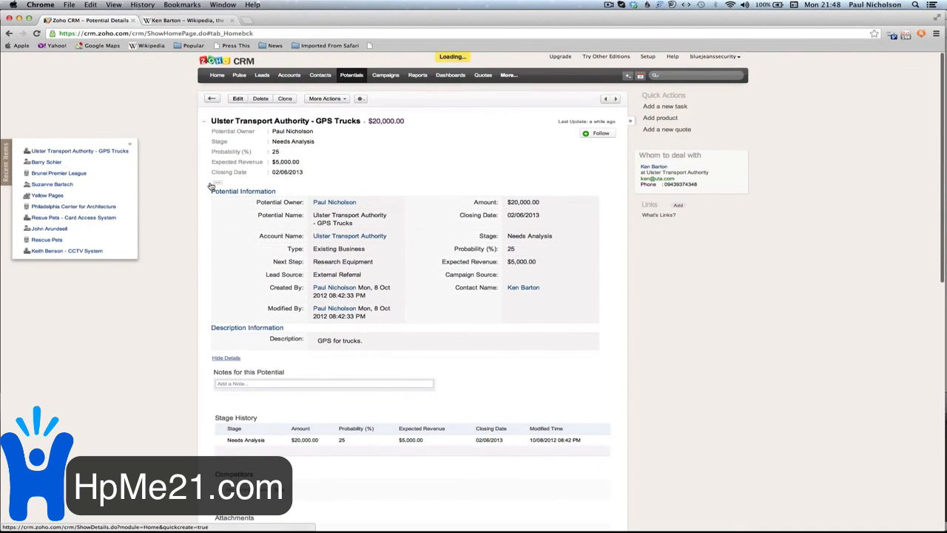